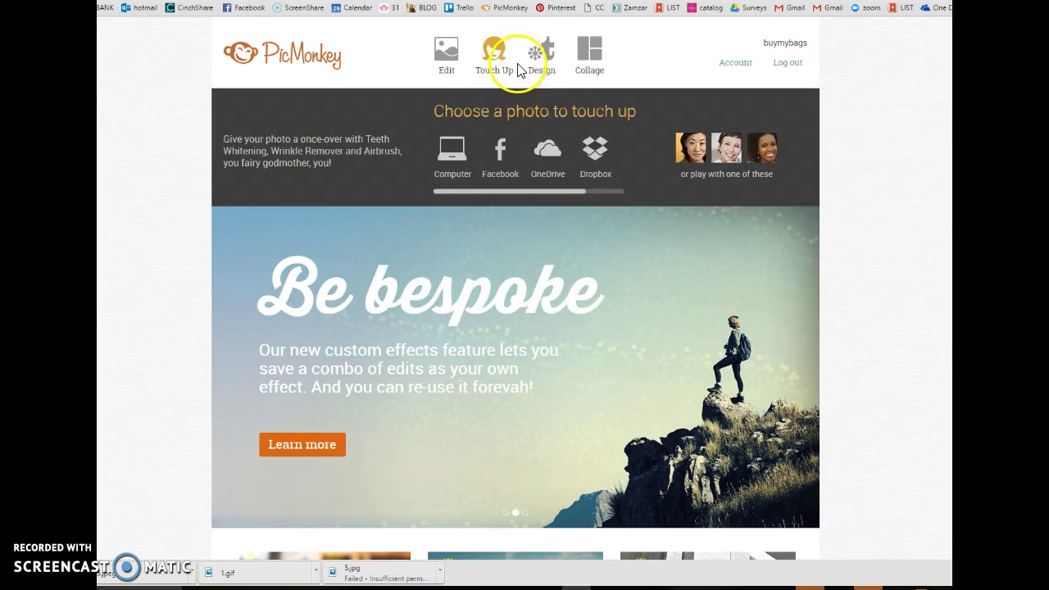
- Choose Edit > Computer and open the Great Big Giveaway Day banner image file
mouse_move(553, 51)
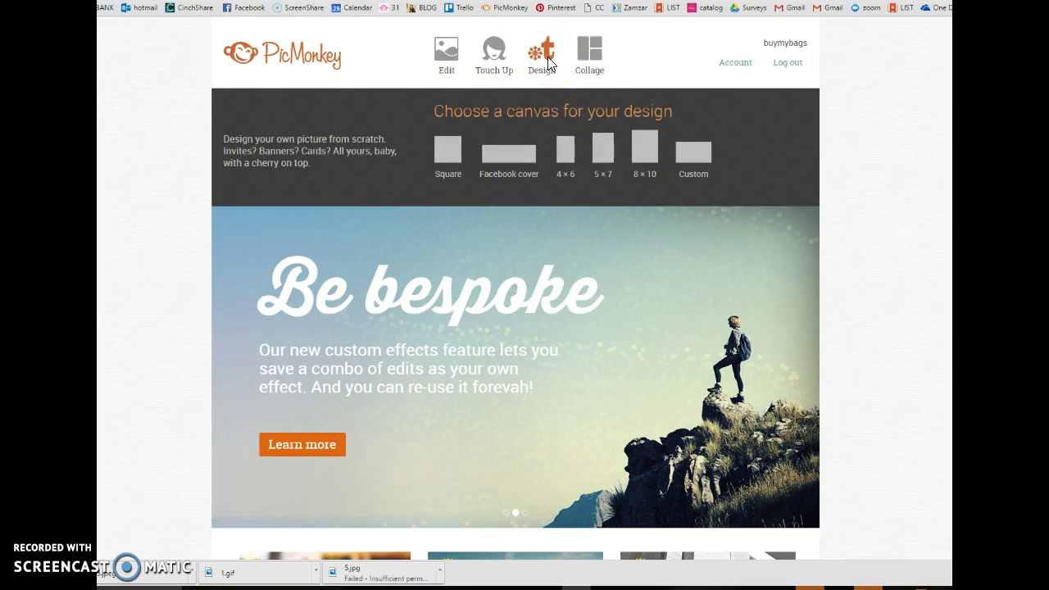
left_click(446, 51)
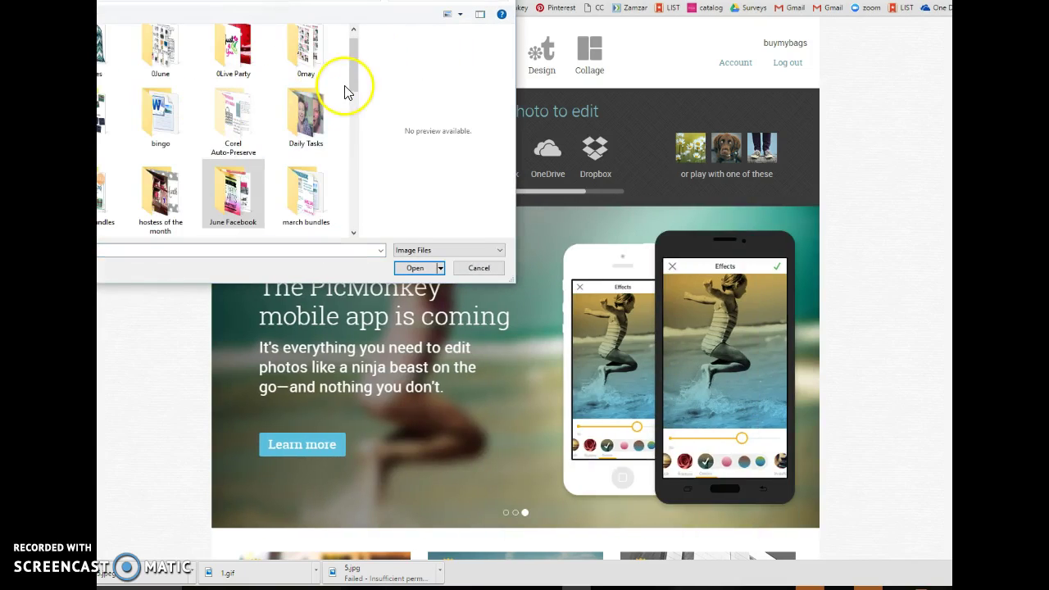
left_click_drag(356, 90, 352, 166)
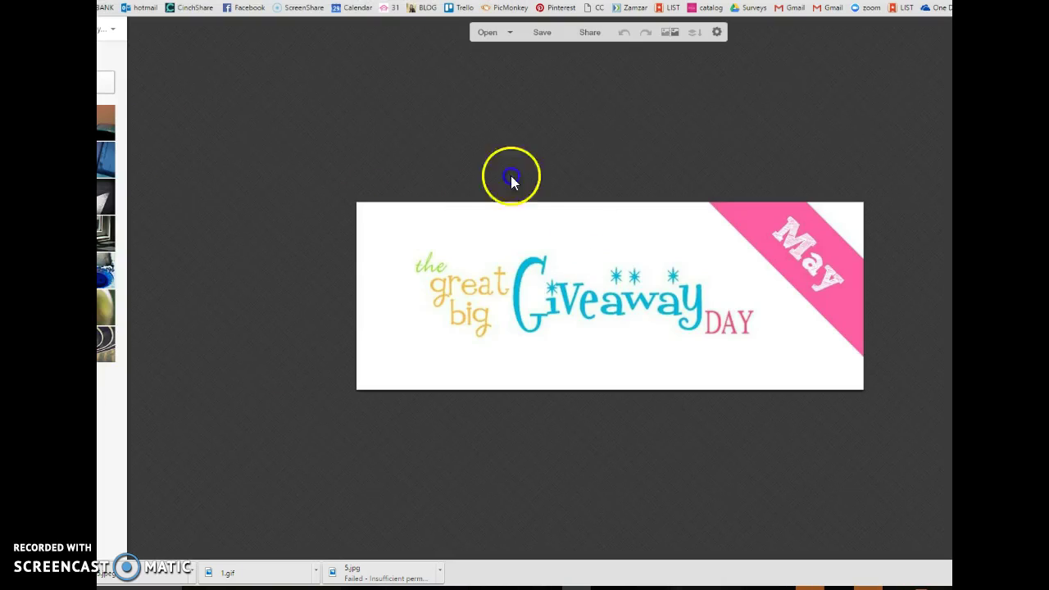
- Open the Draw effect from the Artsy section of Effects (brush size 50, hardness 100%)
left_click(421, 257)
left_click(640, 301)
left_click(323, 157)
left_click(555, 257)
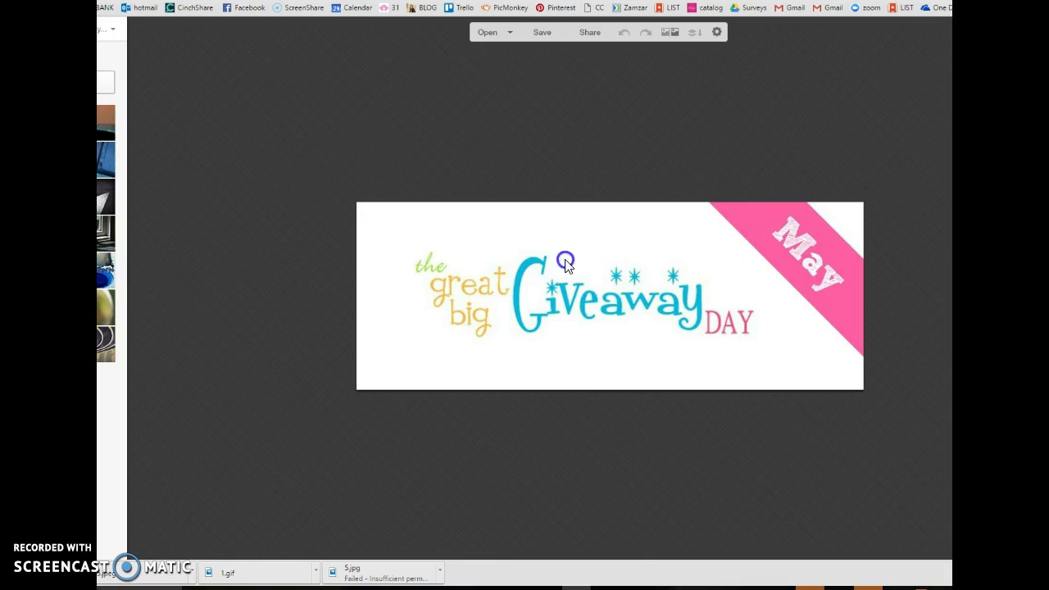
left_click(902, 382)
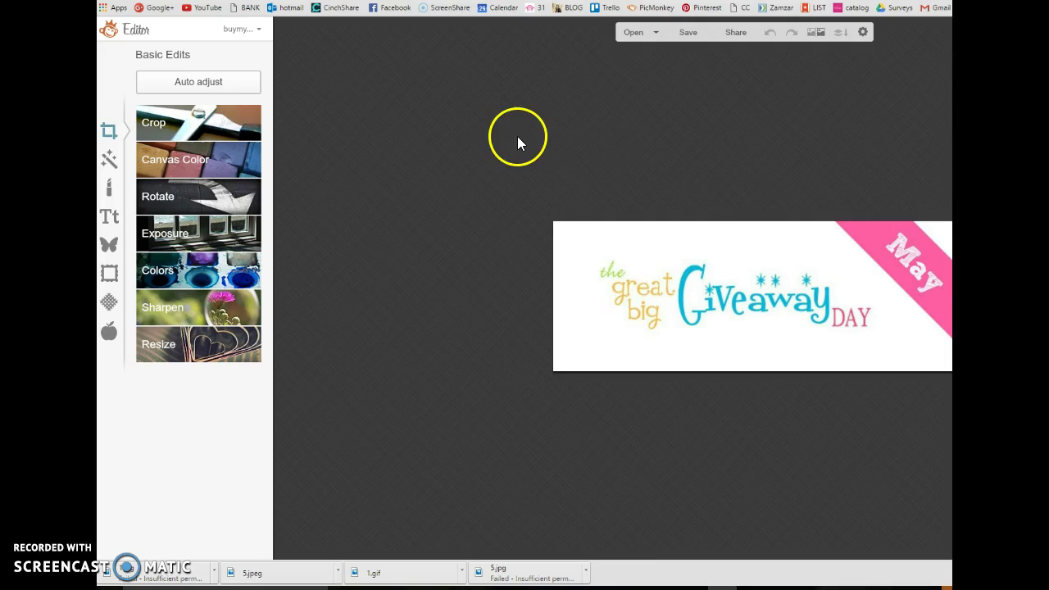
left_click(109, 156)
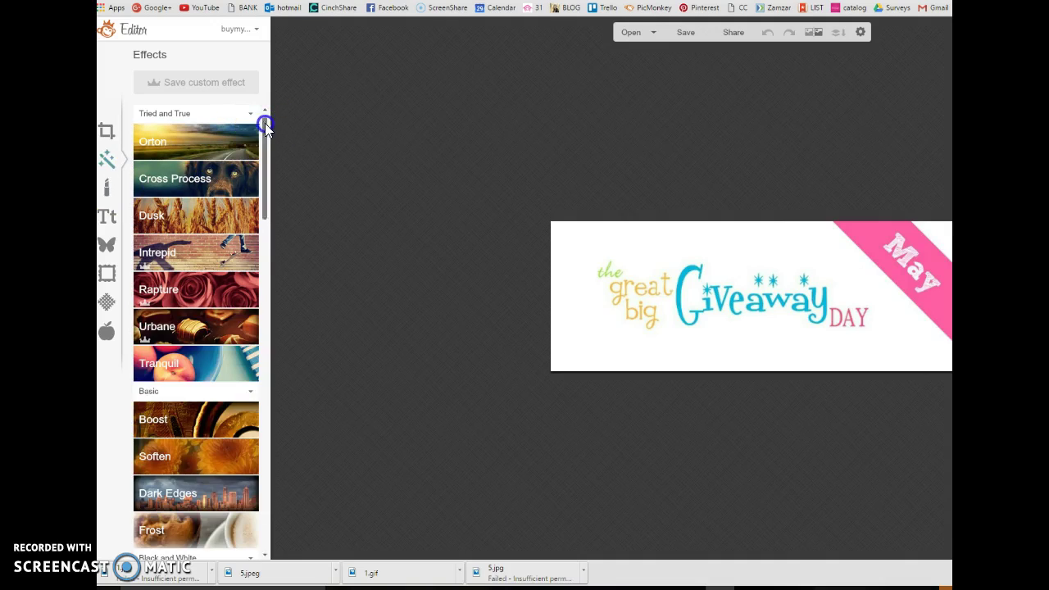
left_click_drag(265, 124, 254, 439)
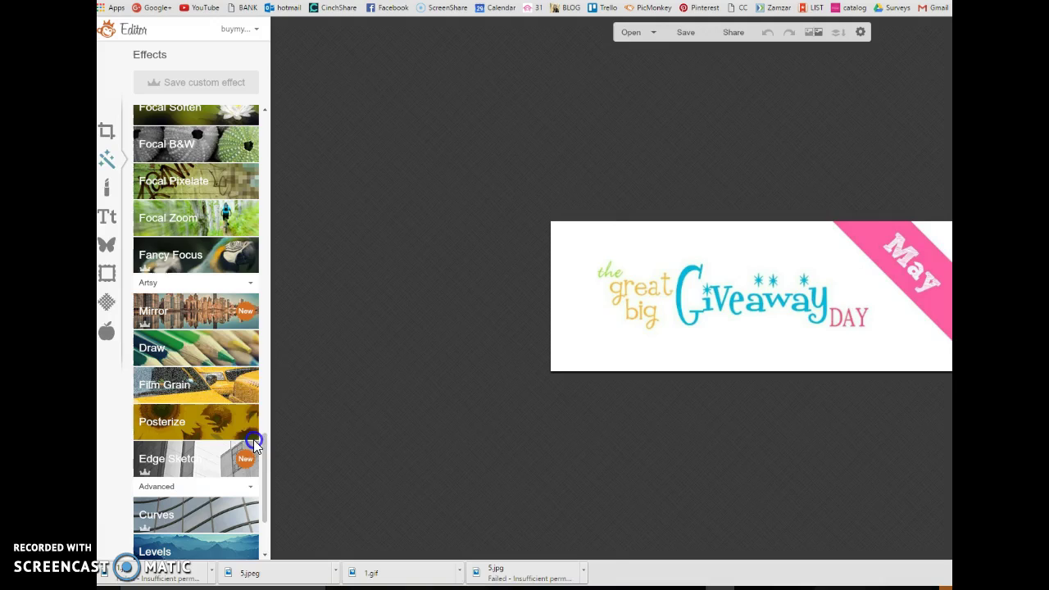
left_click(205, 346)
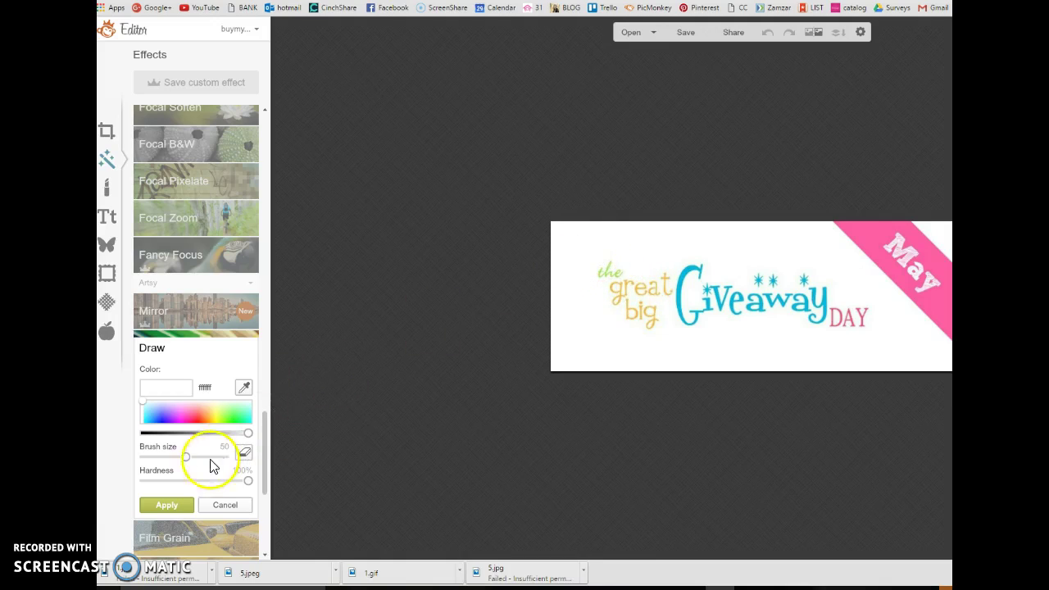
- Set the Draw brush size to about 93, undoing a trial white stroke
left_click_drag(185, 458, 197, 463)
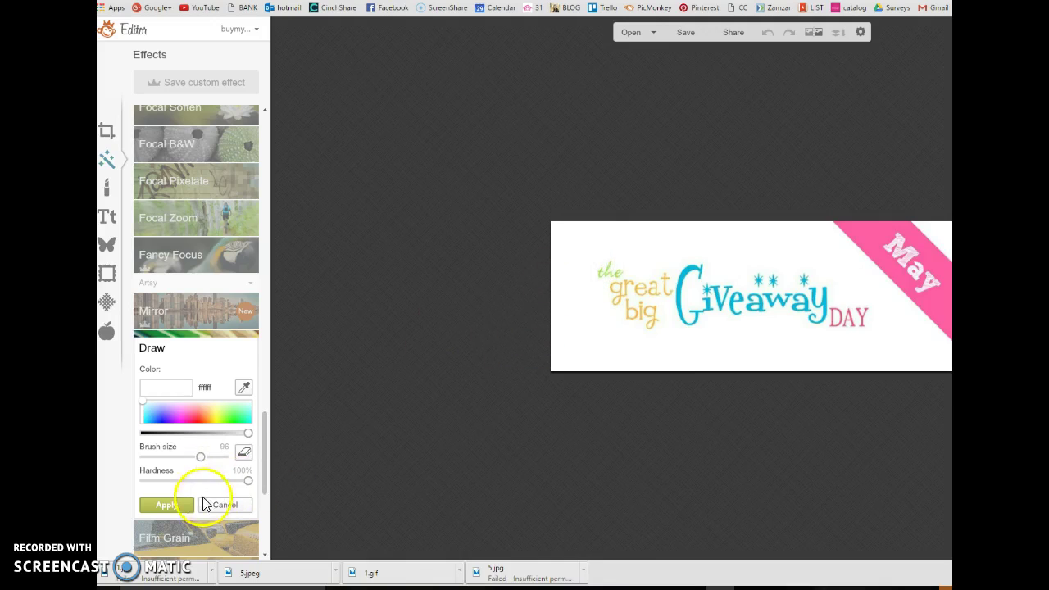
left_click_drag(202, 457, 161, 459)
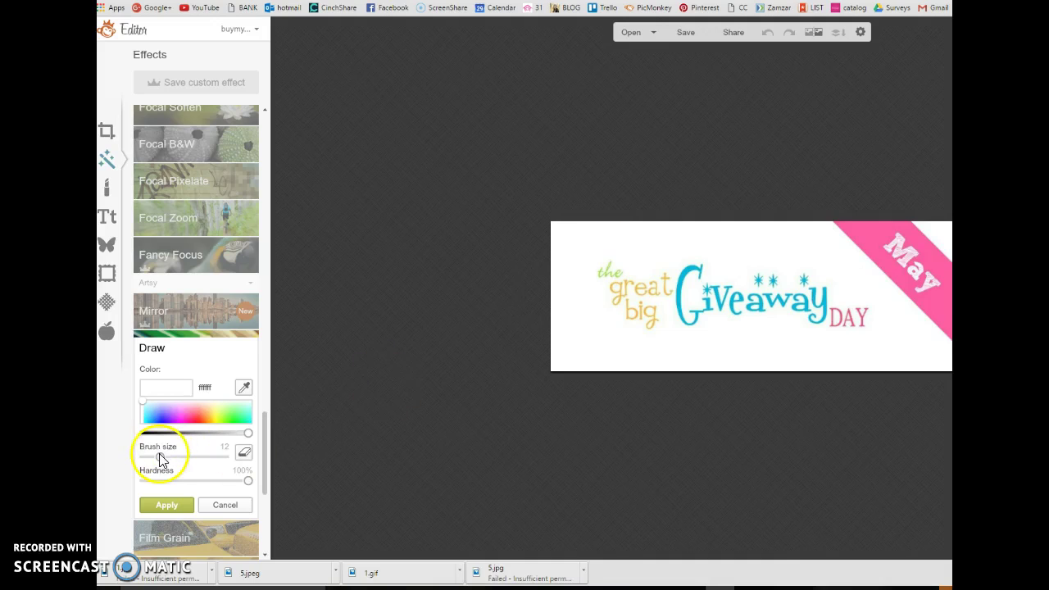
left_click_drag(162, 457, 200, 458)
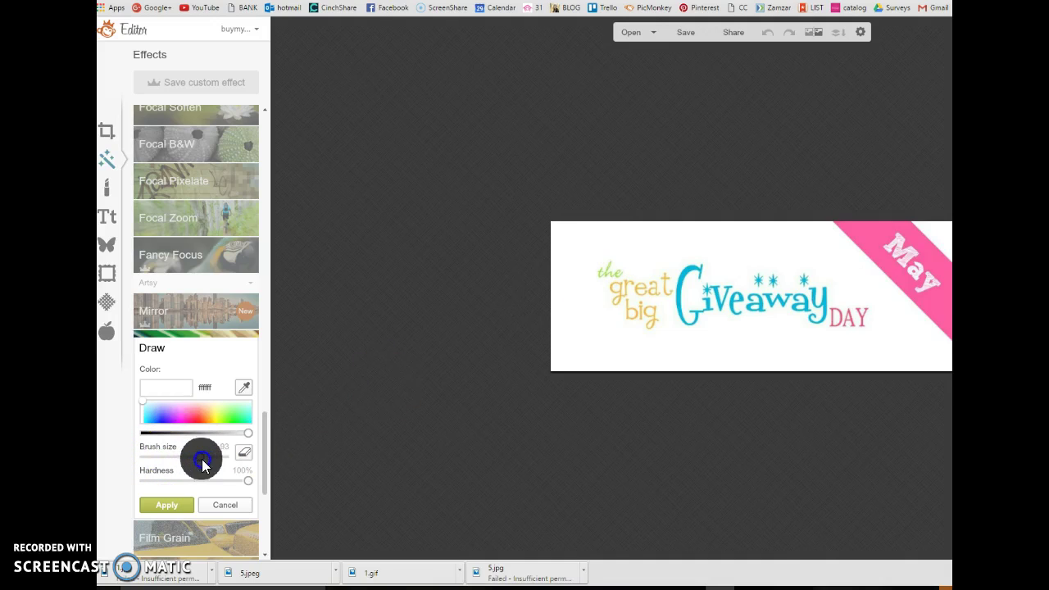
mouse_move(639, 274)
left_mouse_down()
mouse_move(662, 268)
mouse_move(602, 262)
mouse_move(745, 281)
mouse_move(658, 327)
left_mouse_up()
left_click(767, 32)
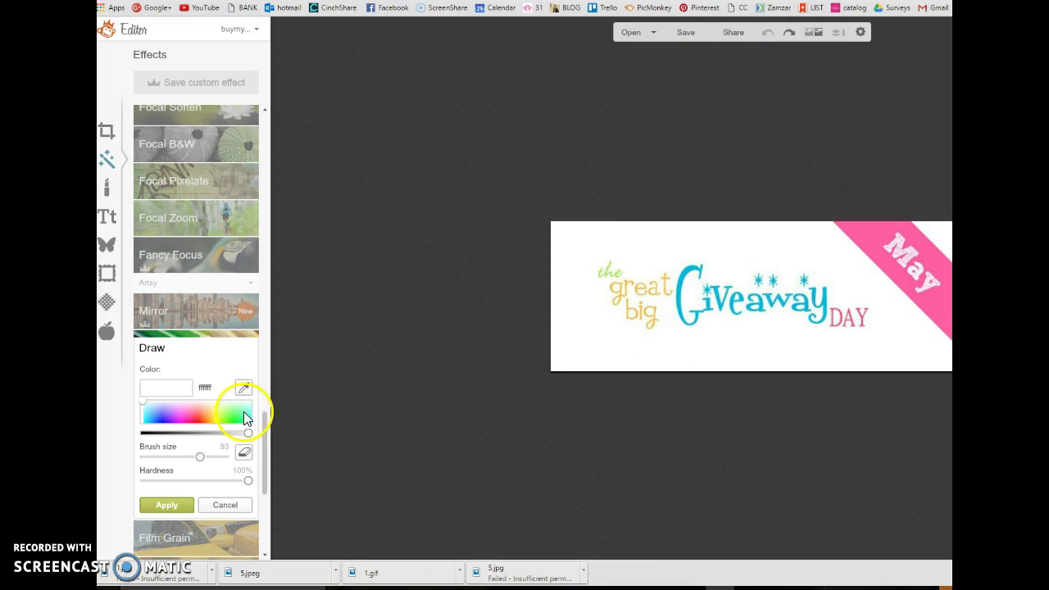
- Sample the ribbon's pink, paint over the word 'May', and apply the Draw effect
left_click(243, 387)
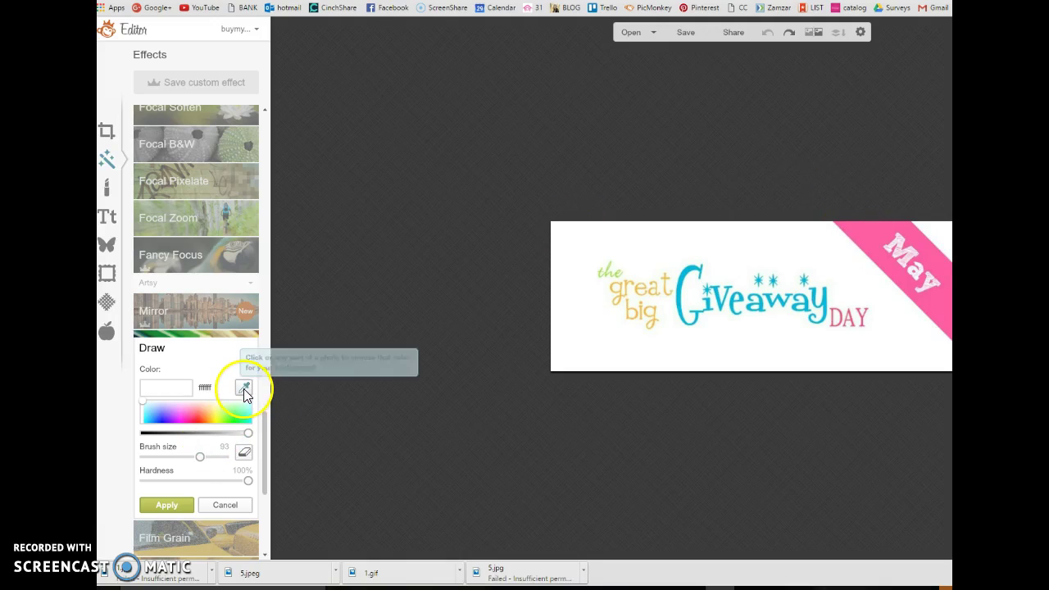
left_click(243, 388)
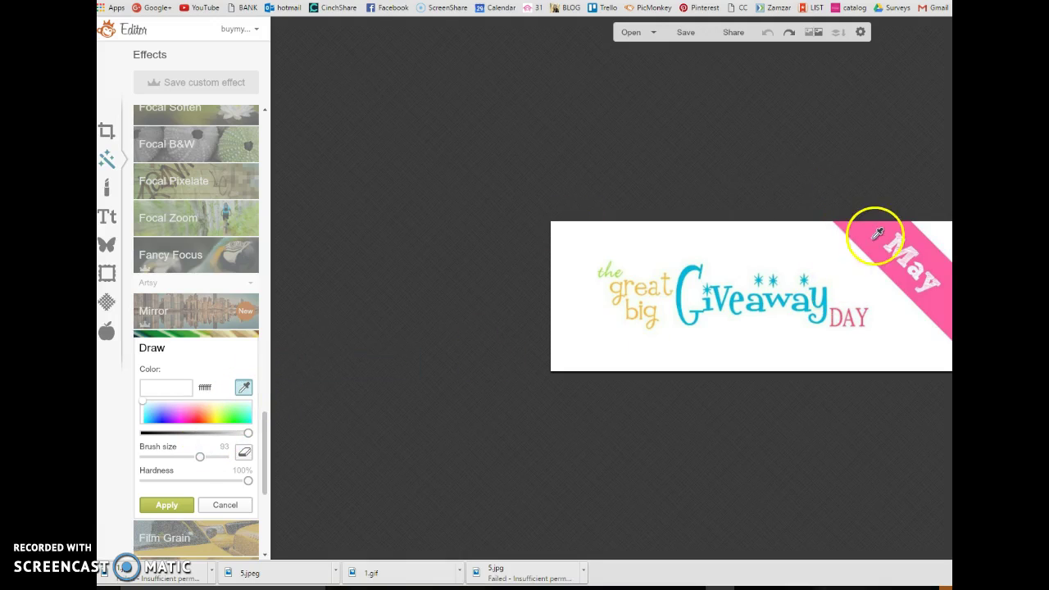
left_click(877, 230)
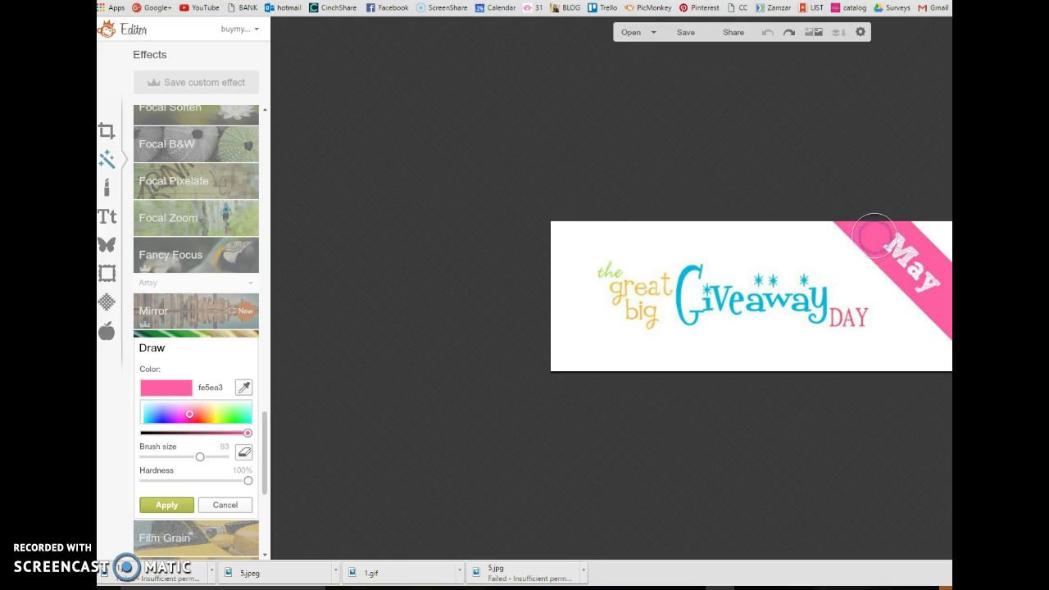
left_click_drag(877, 234, 931, 280)
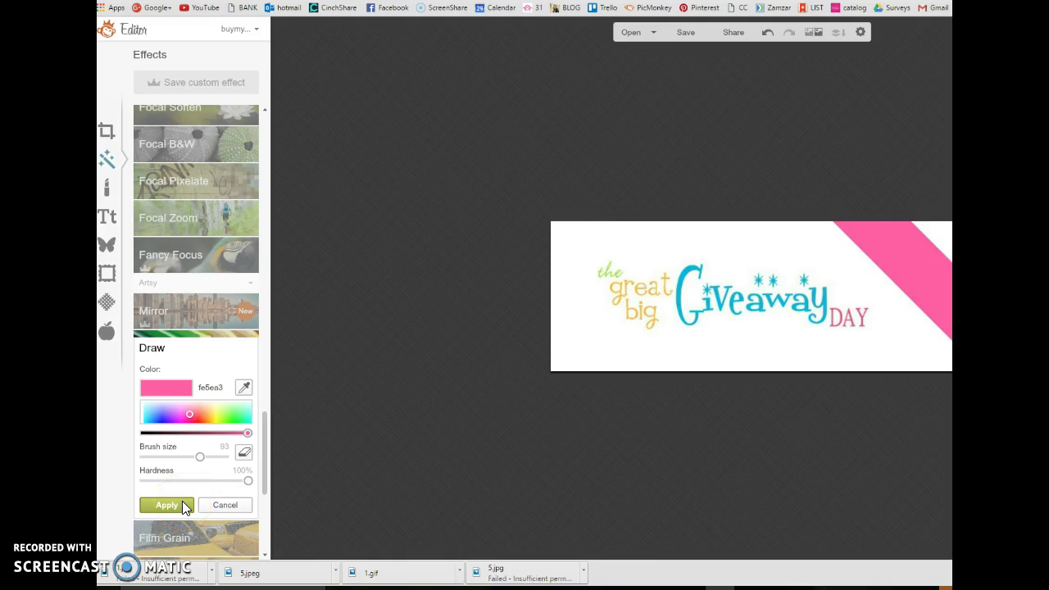
left_click(182, 502)
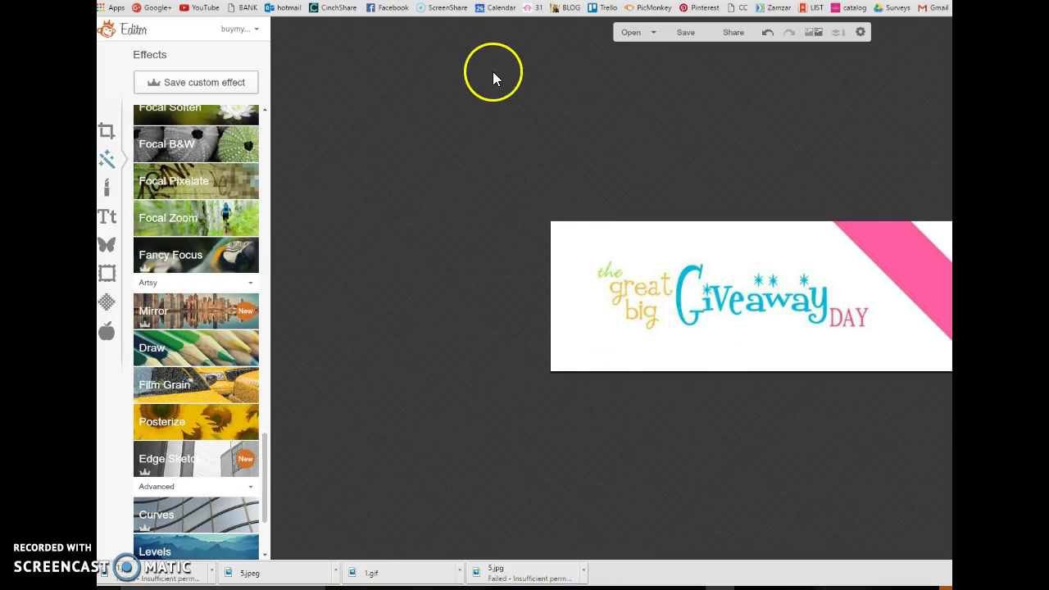
- Add a new Sketch Block text box and place it on the banner
left_click(109, 215)
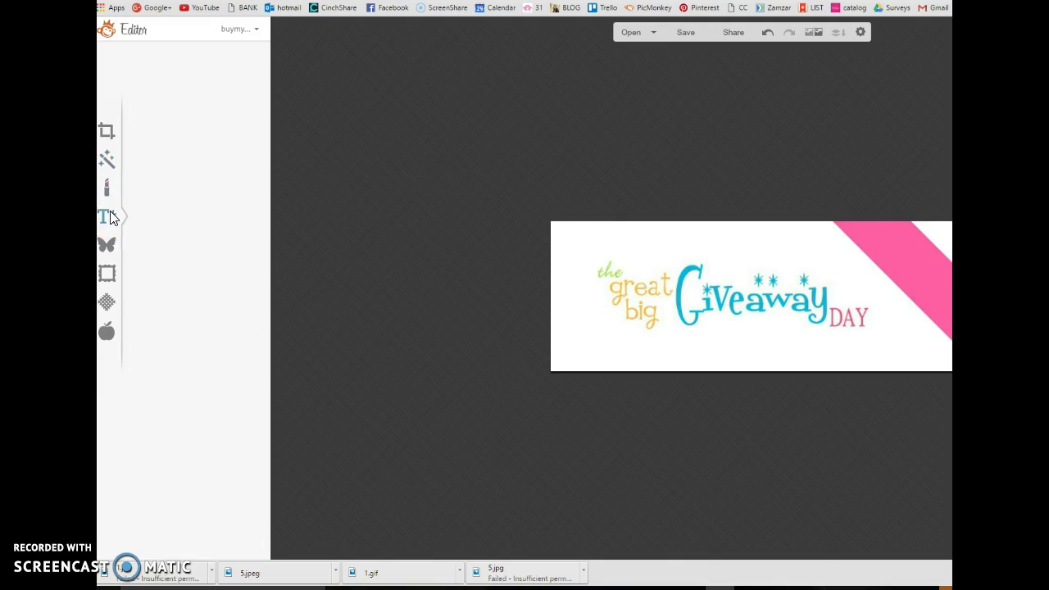
left_click(199, 210)
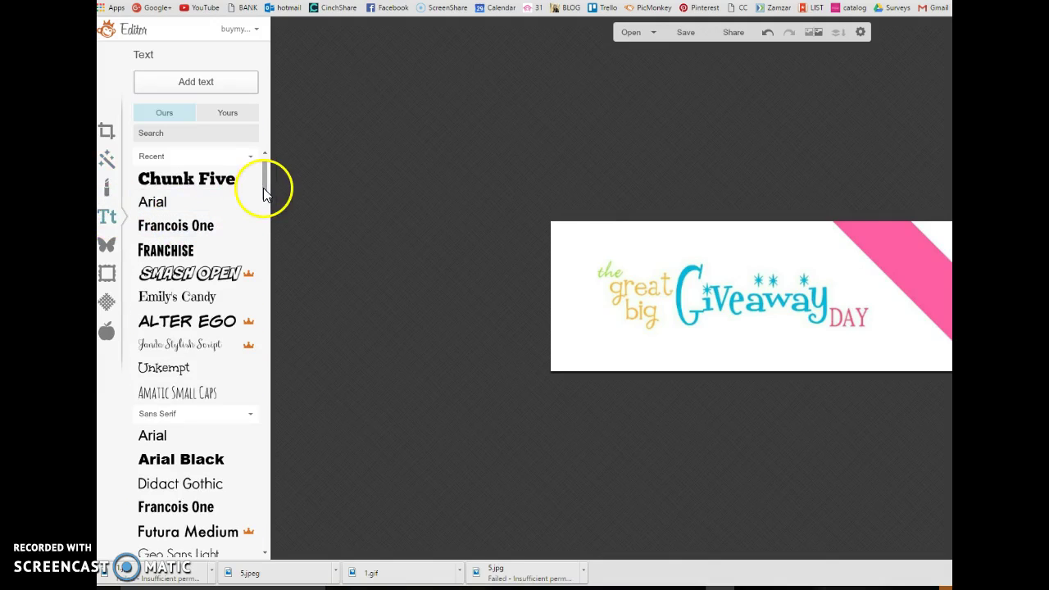
mouse_move(263, 187)
left_mouse_down()
mouse_move(254, 250)
mouse_move(265, 381)
left_mouse_up()
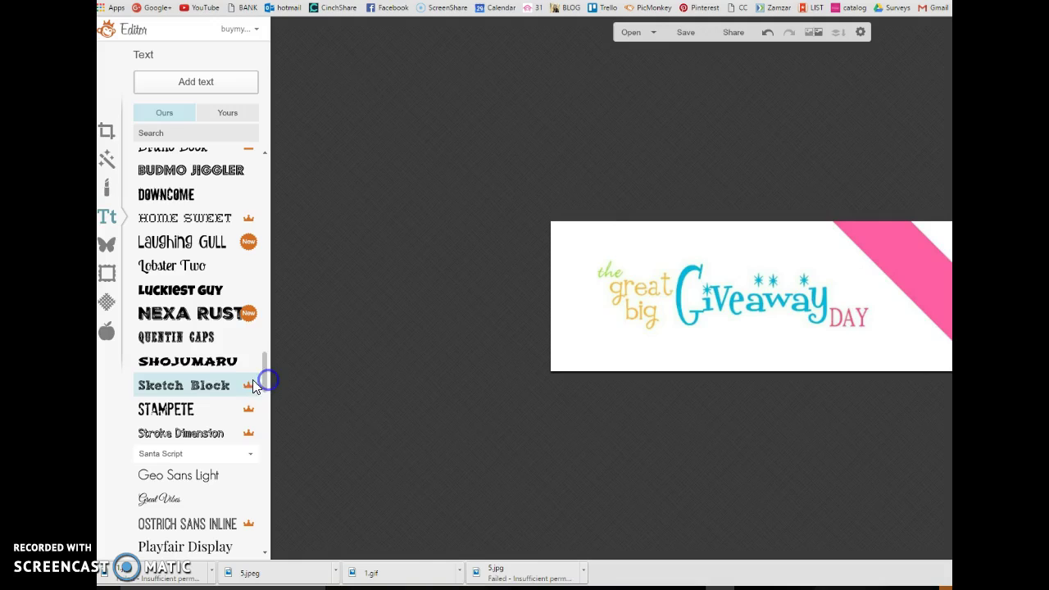
left_click(230, 384)
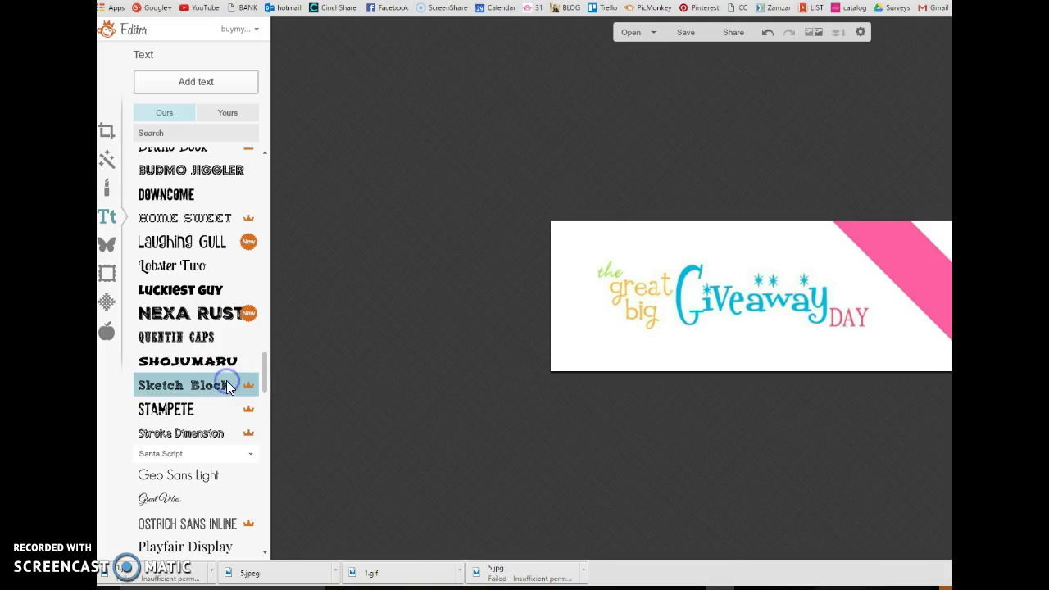
left_click(202, 83)
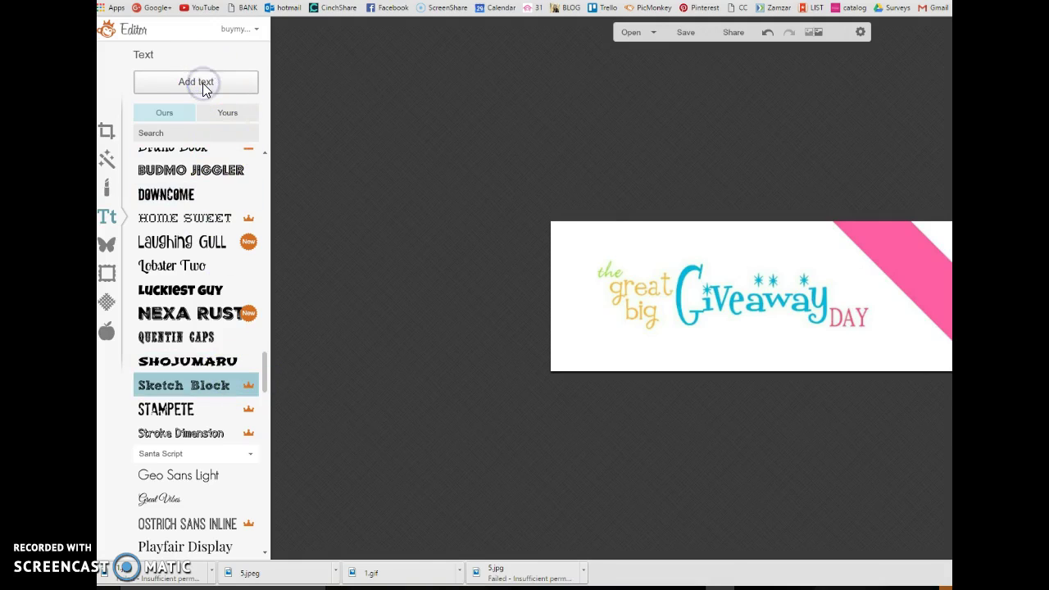
mouse_move(725, 283)
left_mouse_down()
mouse_move(754, 297)
mouse_move(732, 299)
left_mouse_up()
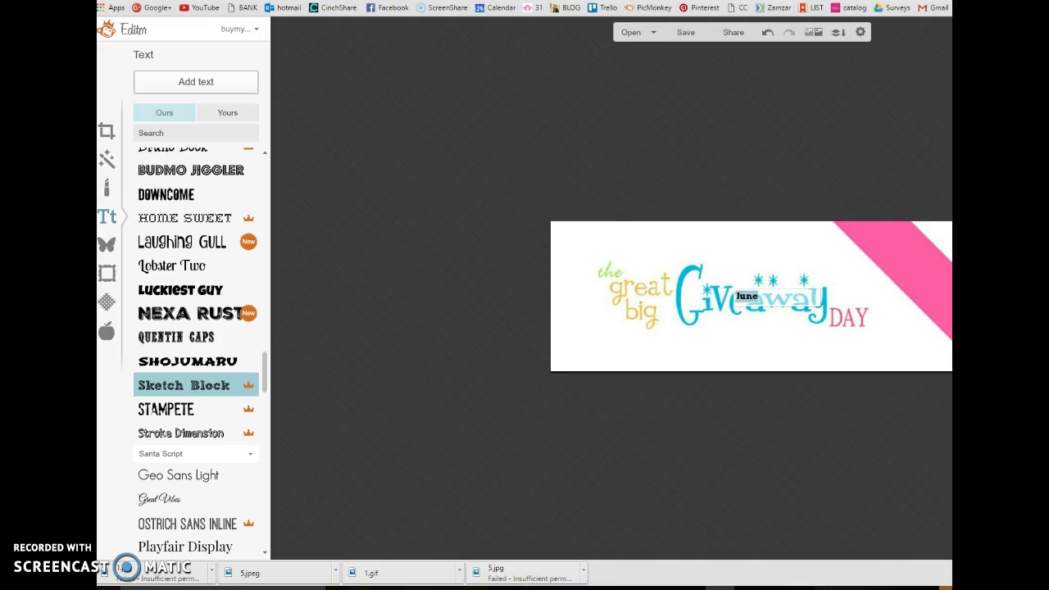
- Make the June text size 70 and white, angle it on the ribbon, then deselect
left_click_drag(949, 84, 487, 82)
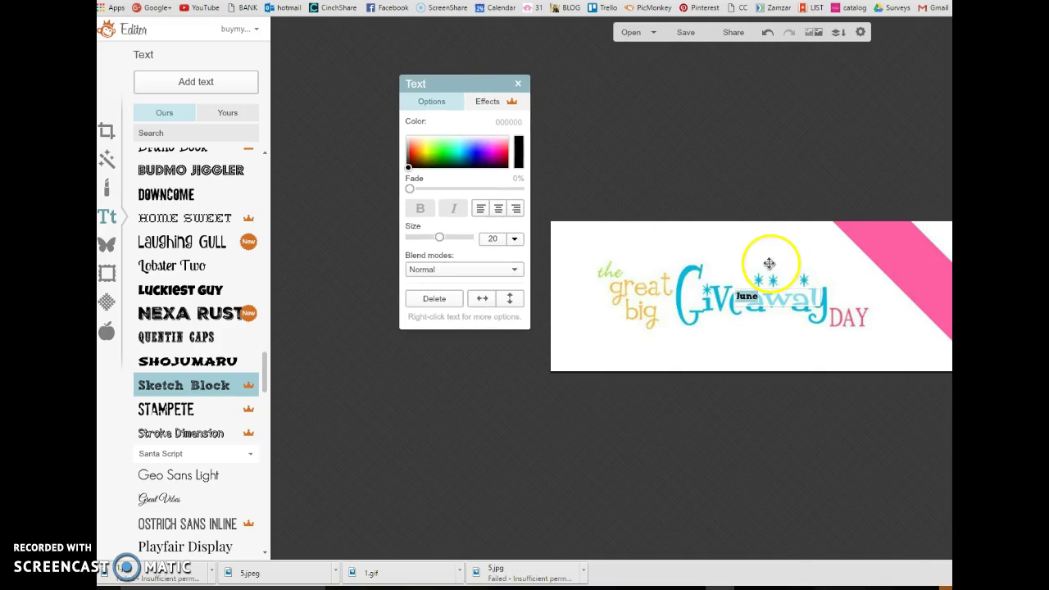
left_click(440, 238)
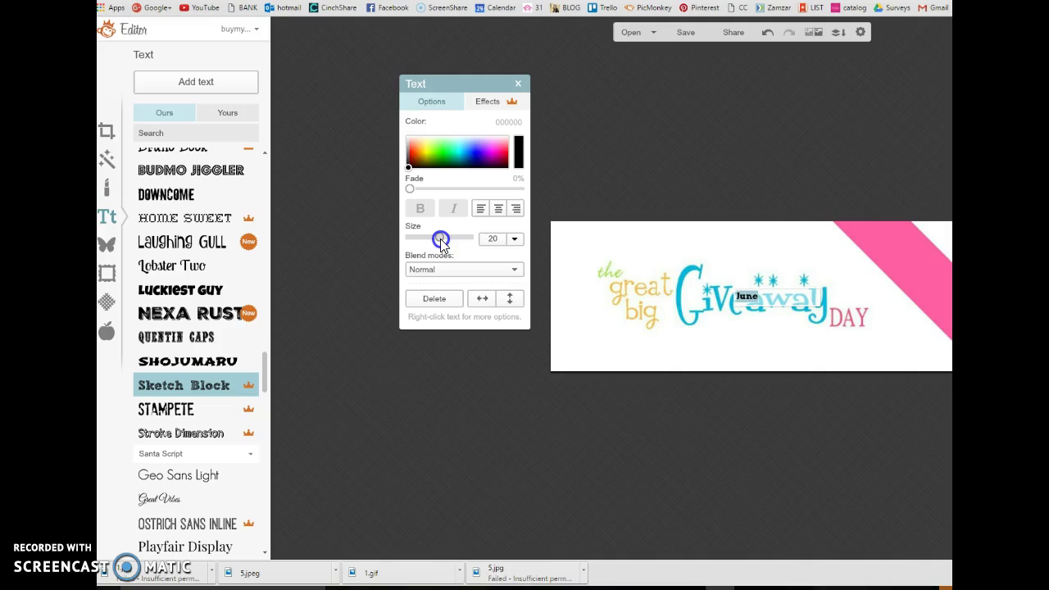
left_click_drag(443, 241, 470, 245)
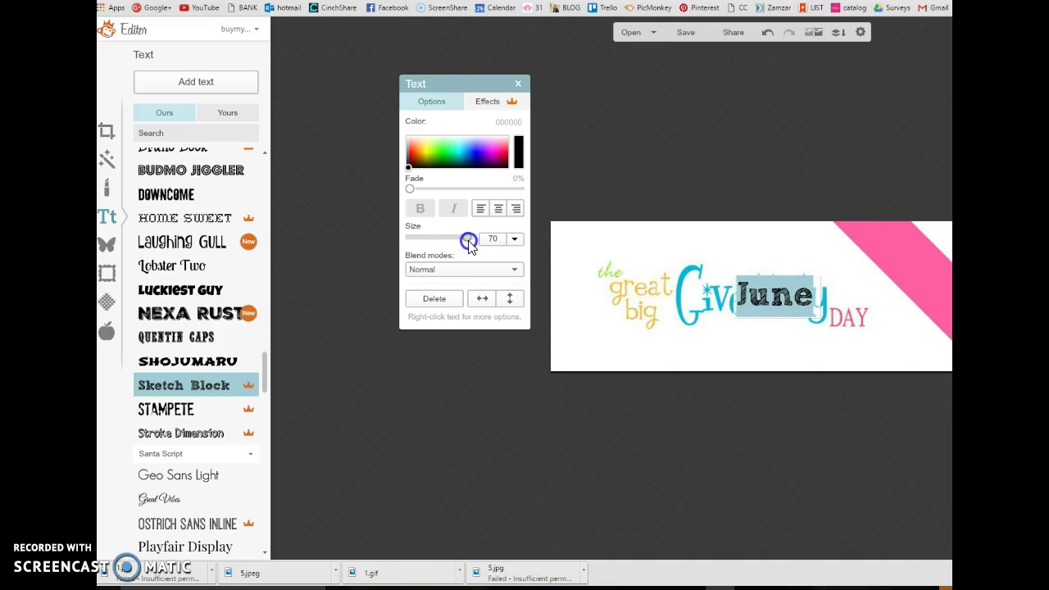
left_click(408, 138)
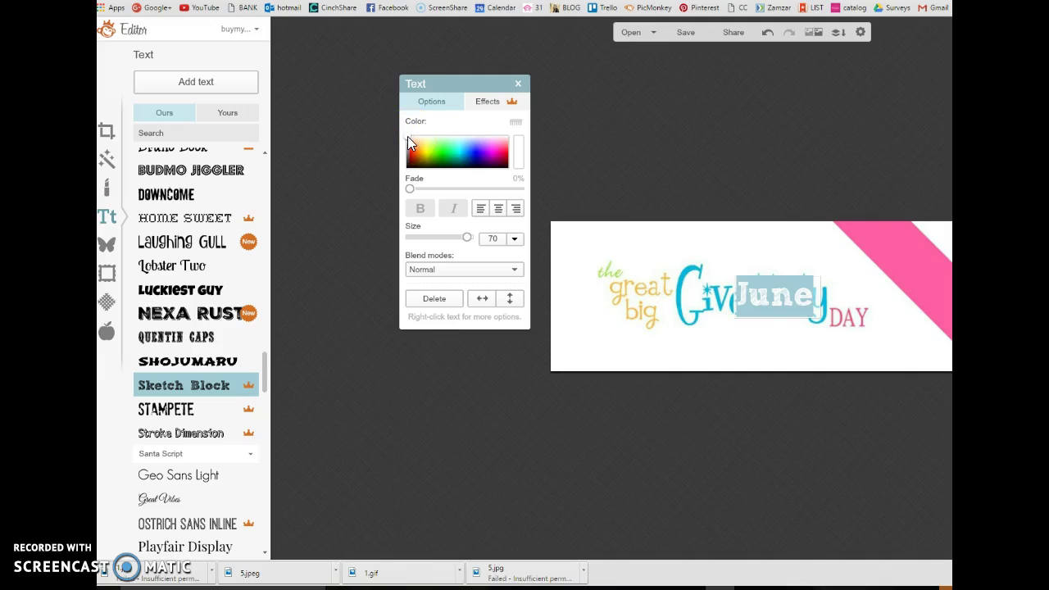
left_click(780, 252)
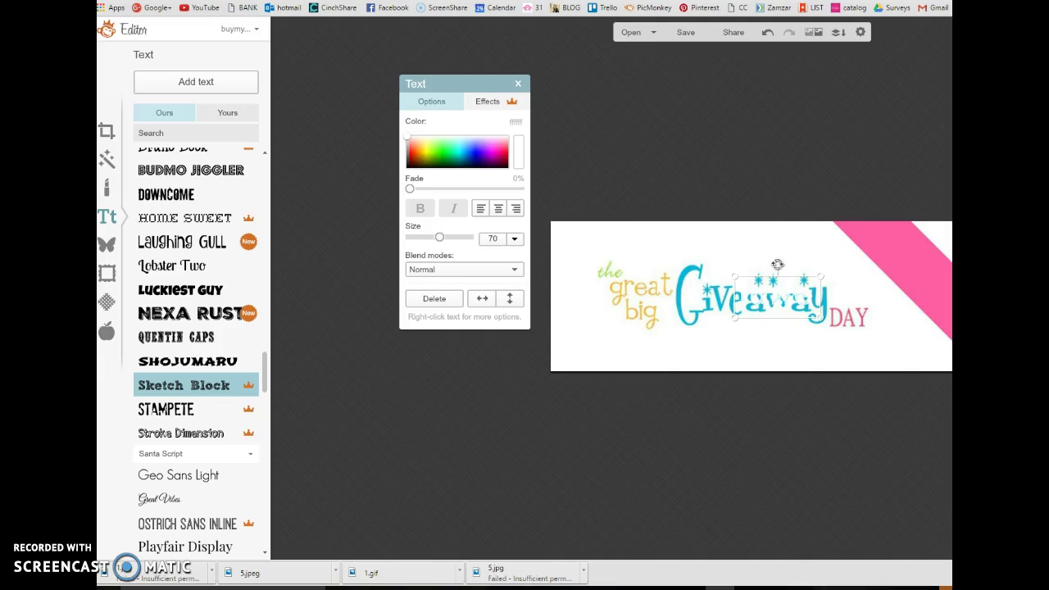
left_click_drag(778, 265, 917, 271)
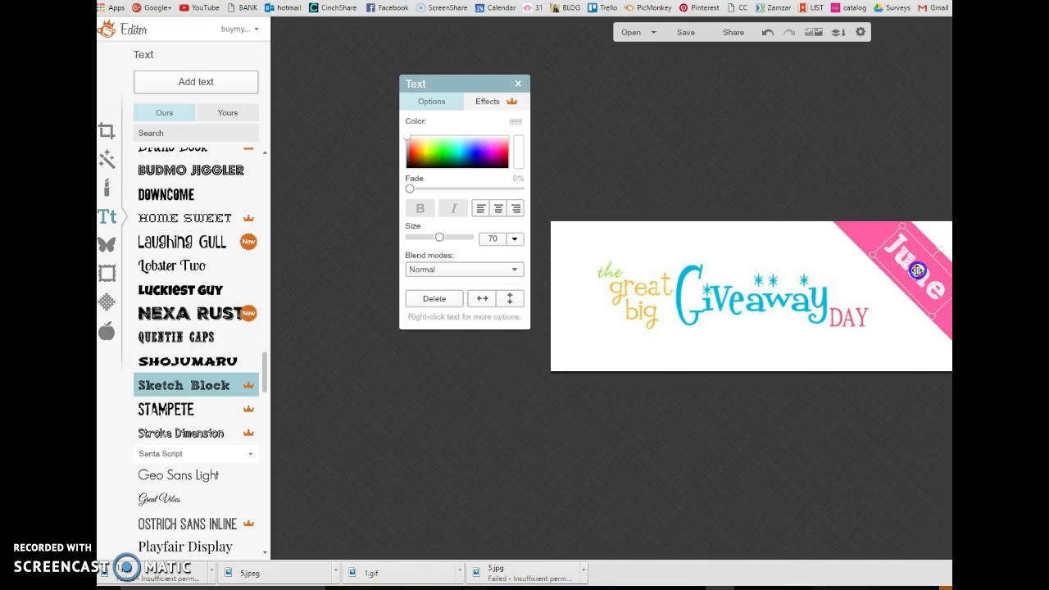
left_click(711, 199)
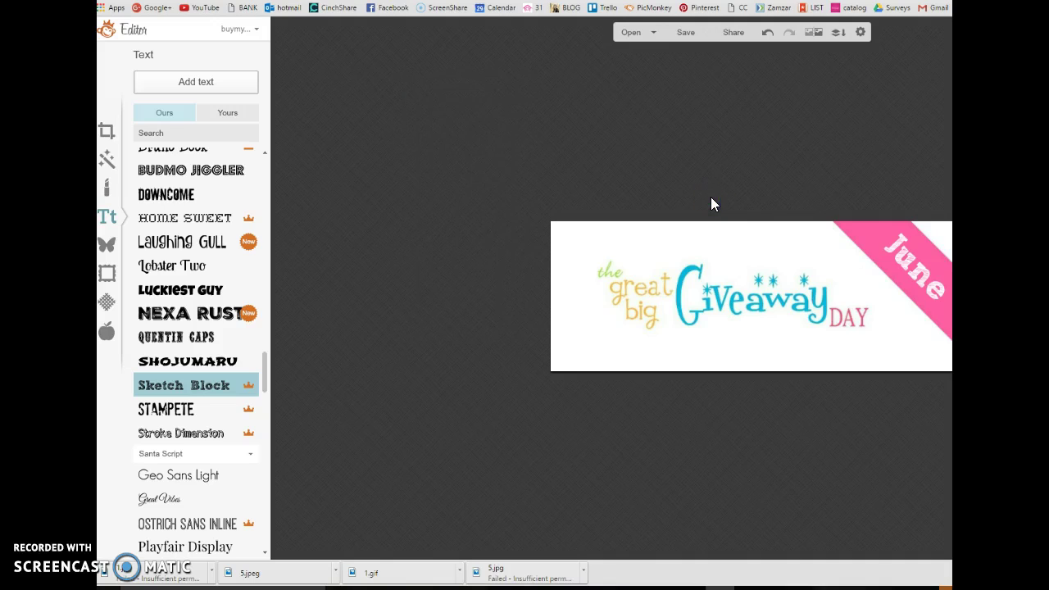
left_click(811, 249)
- Save the banner to the computer as the JPG file 'june banner'
left_click(942, 245)
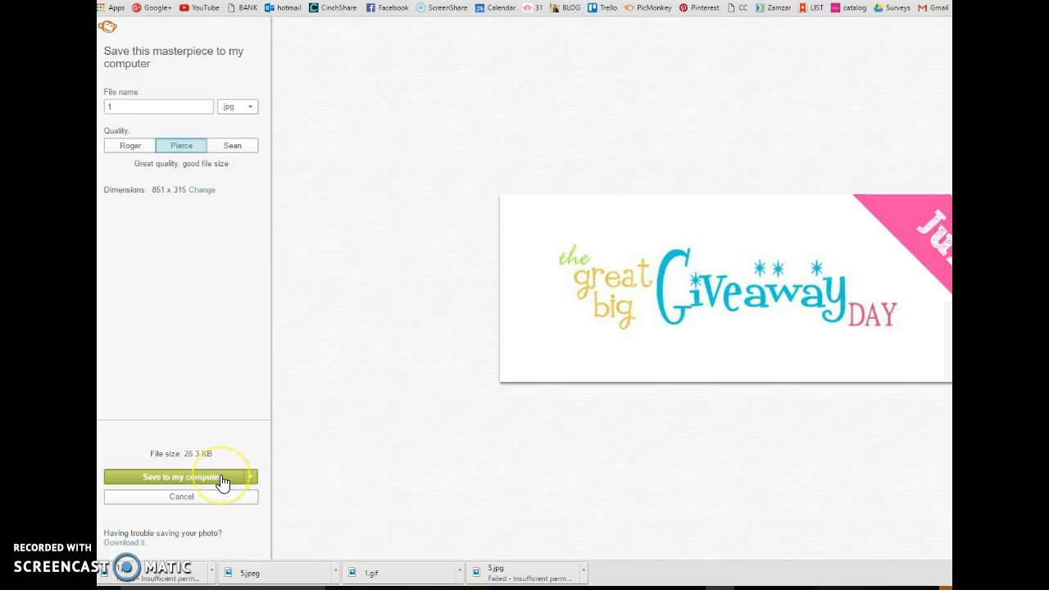
left_click(222, 480)
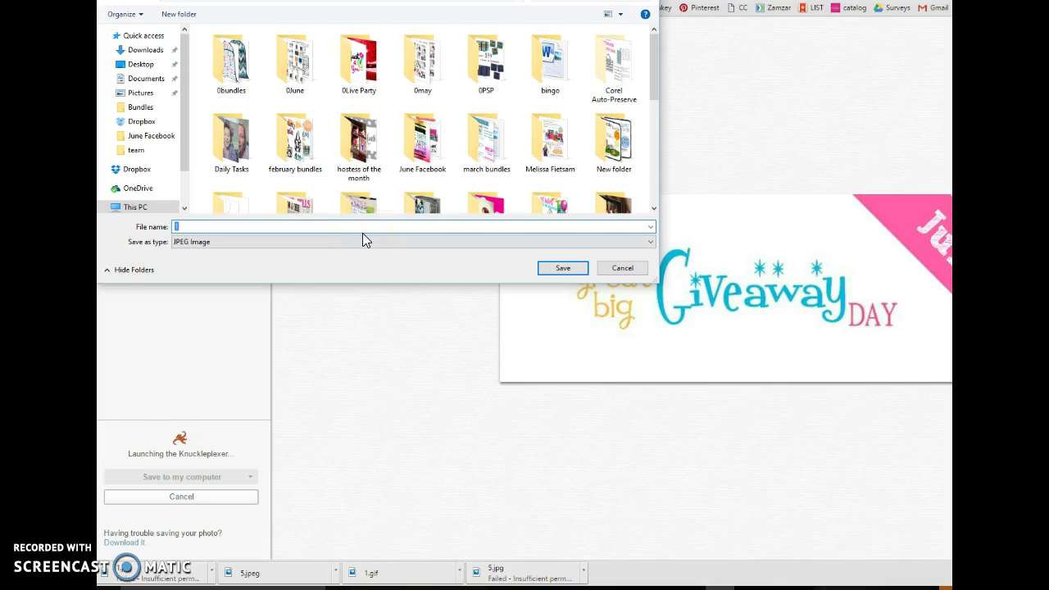
type("june banner")
key("Return")
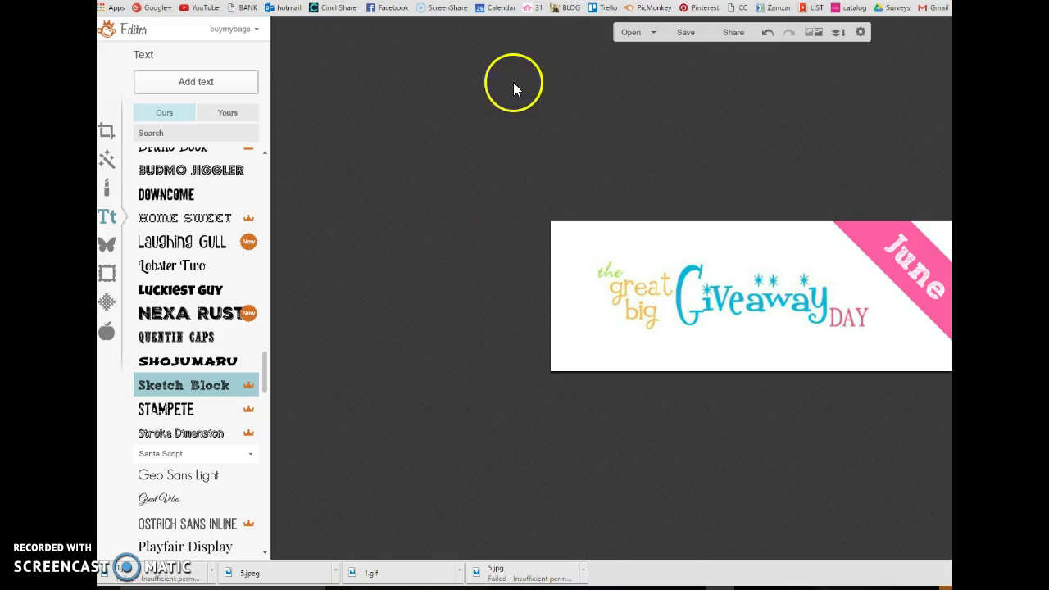
- Return to the PicMonkey home page and start a blank 2000 × 2000 square design
left_click(660, 15)
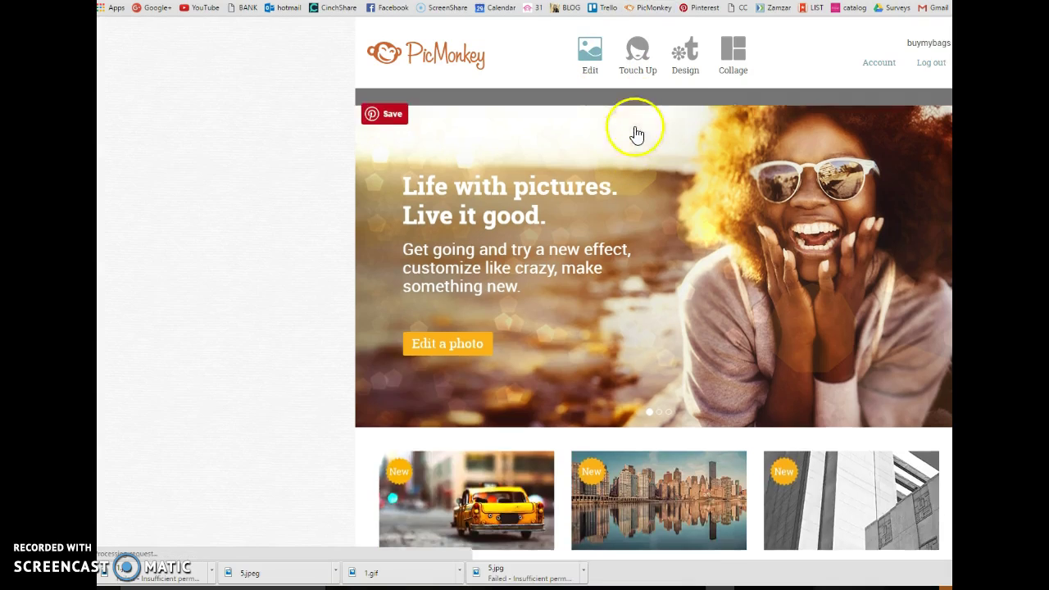
mouse_move(684, 62)
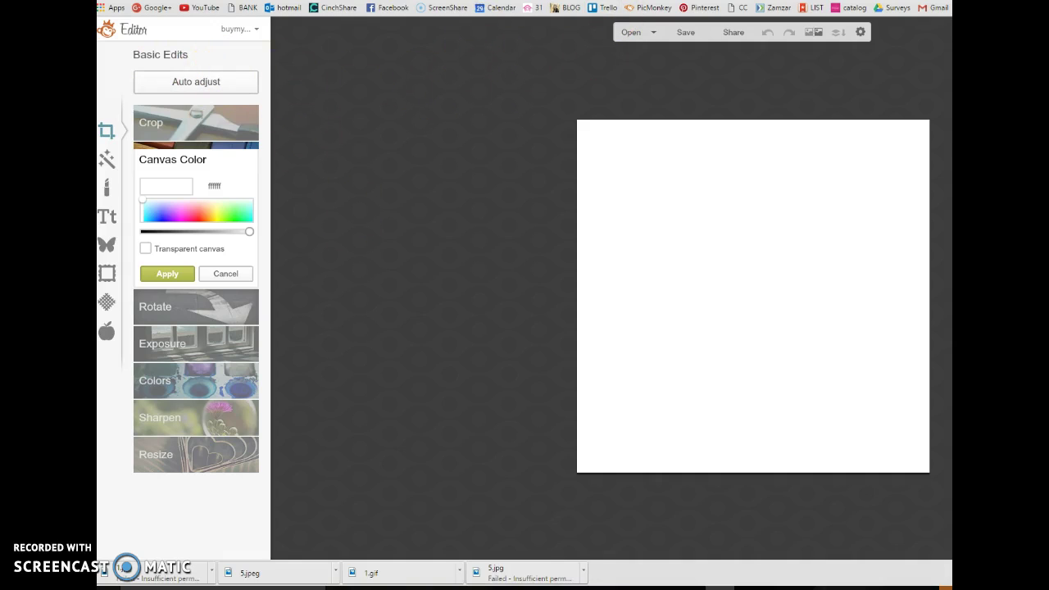
- In a new tab, browse the Thirty-One catalog's Utility category to the Large Utility Tote page
key("ctrl+t")
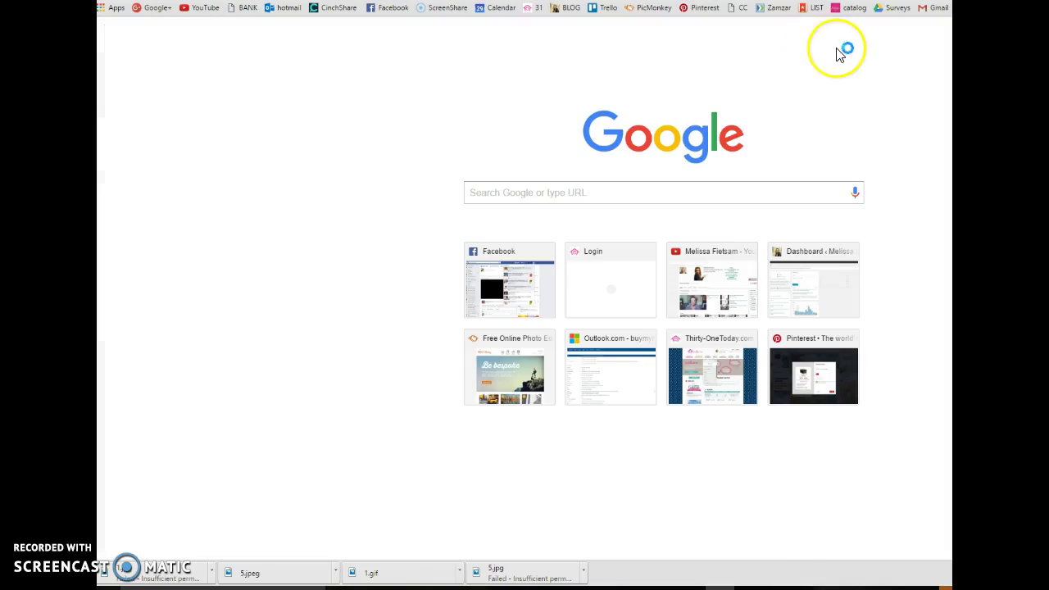
left_click(852, 13)
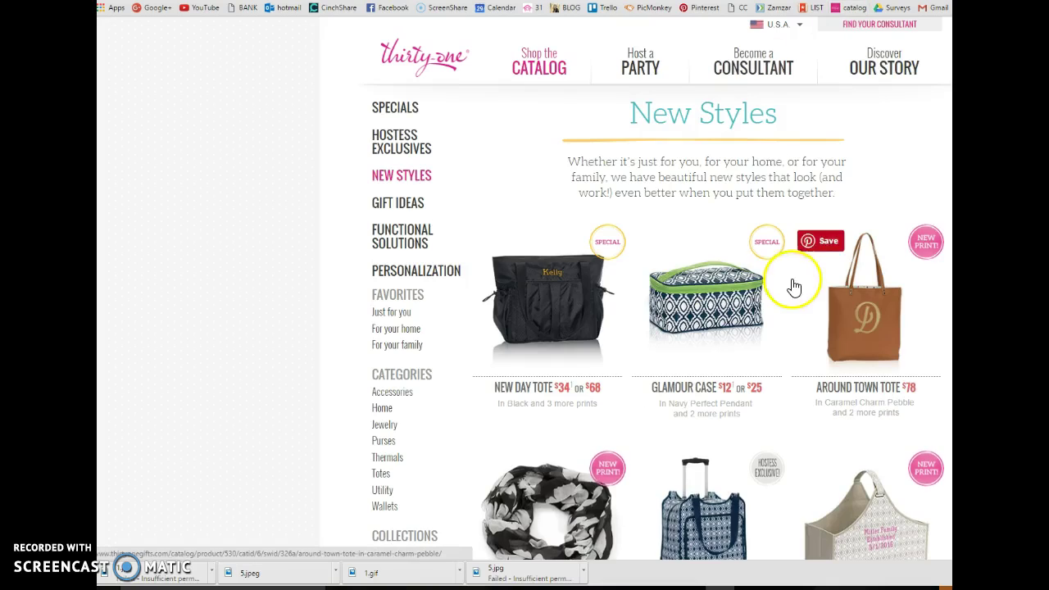
mouse_move(535, 288)
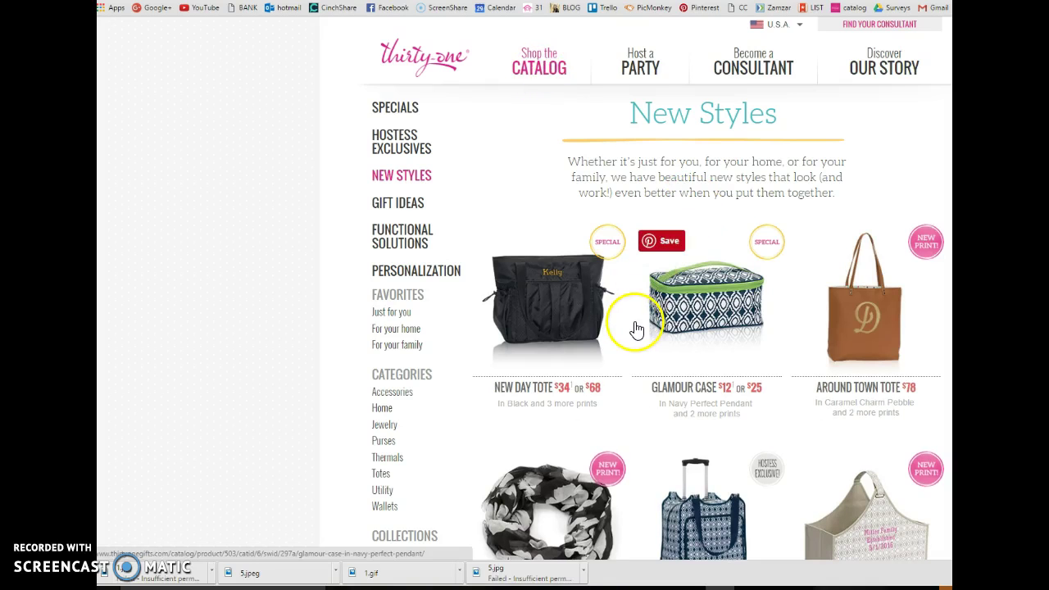
scroll(635, 328, "down", 1)
scroll(632, 328, "down", 5)
scroll(491, 246, "up", 4)
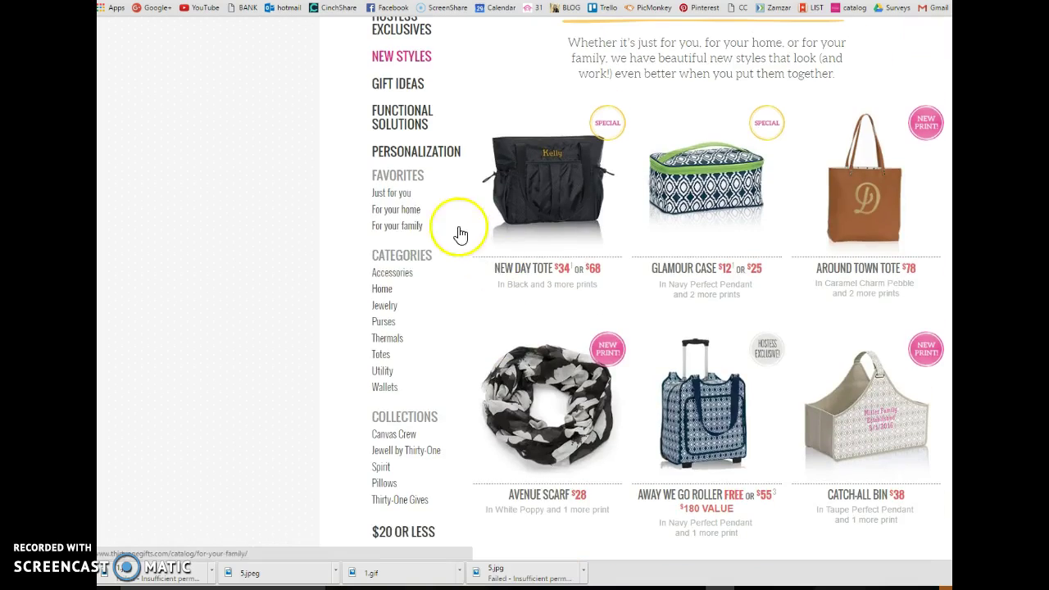
left_click(382, 370)
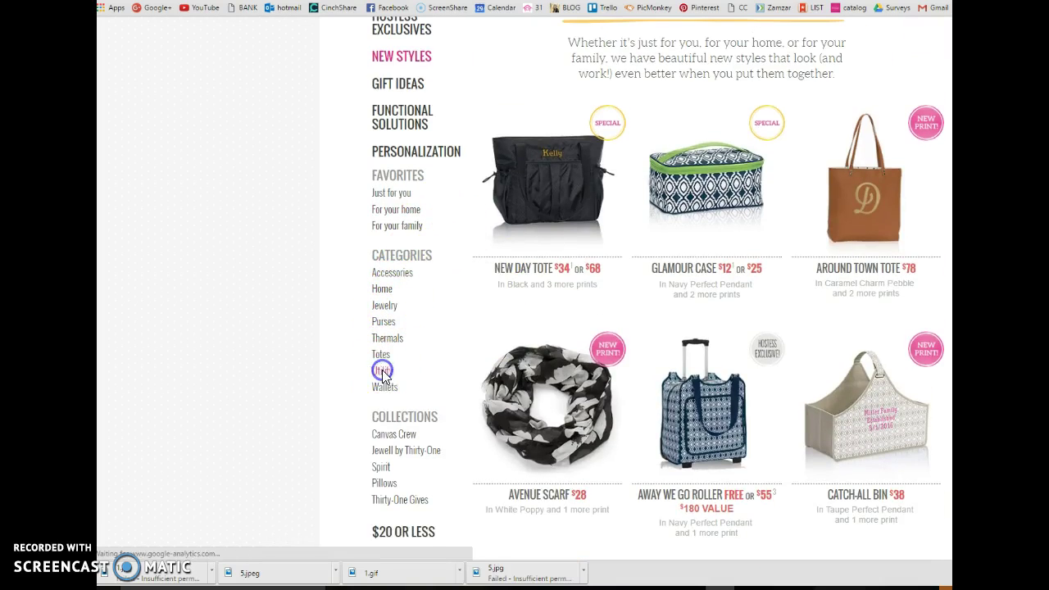
left_click(718, 291)
scroll(718, 291, "down", 4)
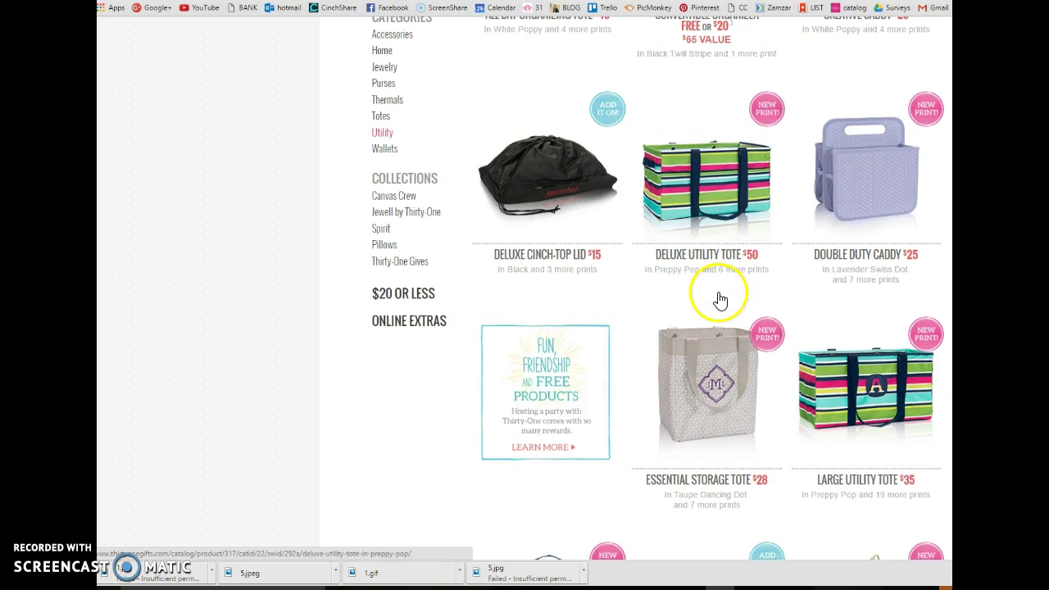
left_click(827, 378)
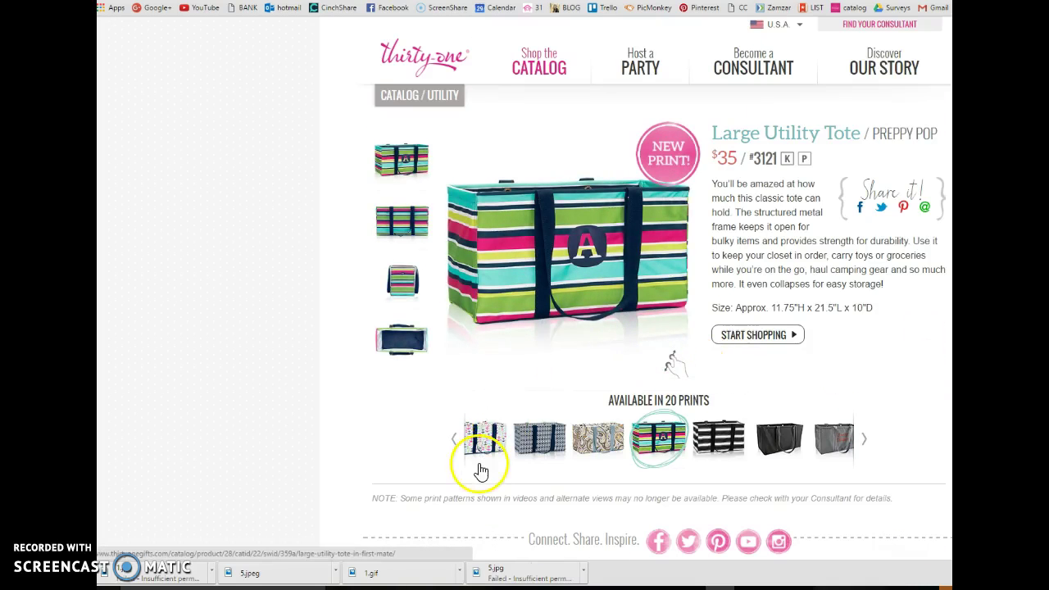
- Save the white anchor-print tote image to the Desktop as 1.jpg, replacing the old file
left_click(454, 439)
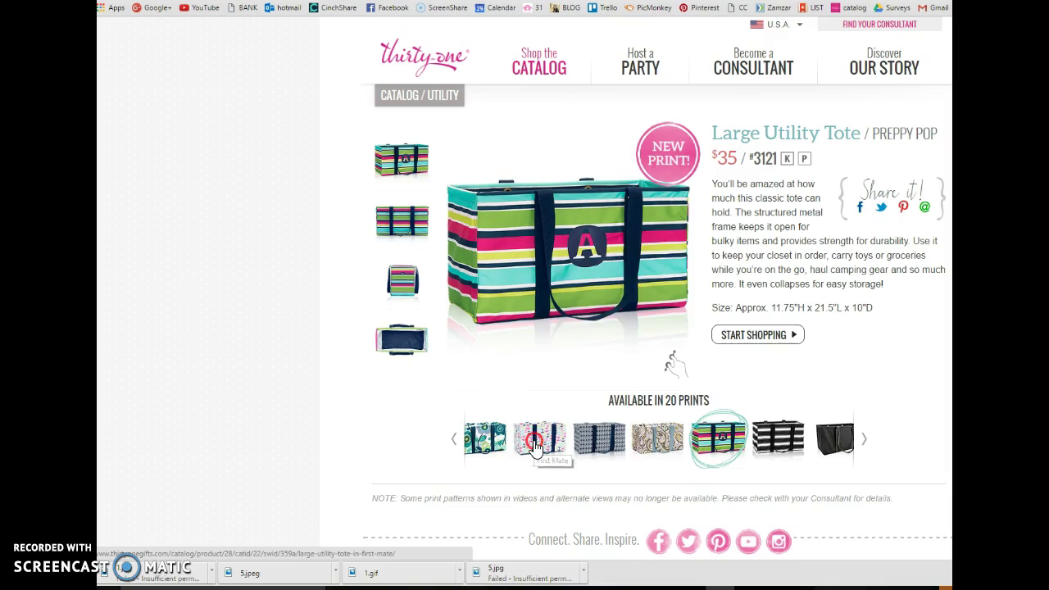
right_click(535, 443)
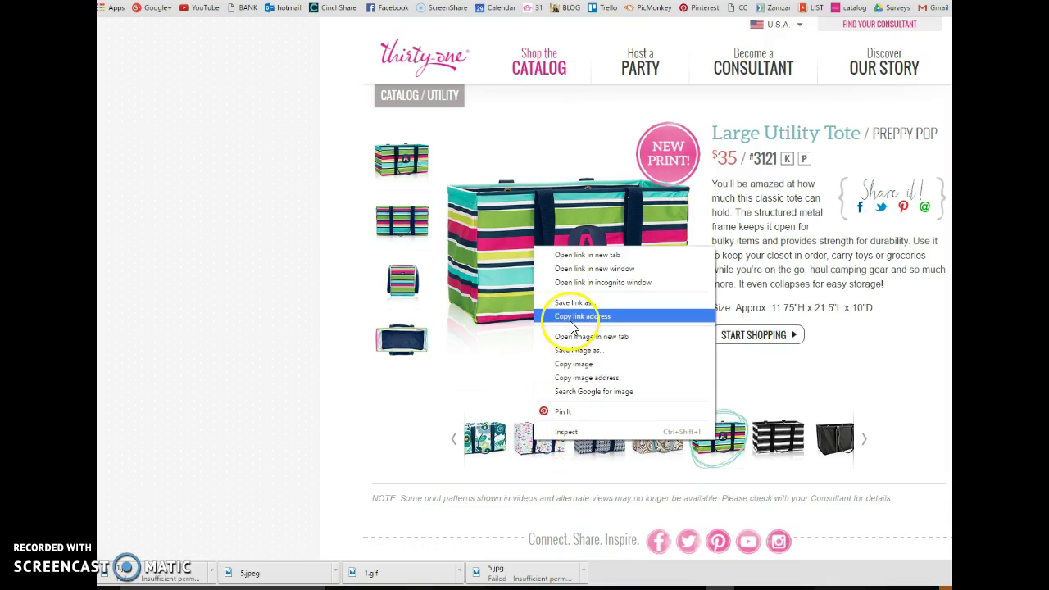
left_click(569, 352)
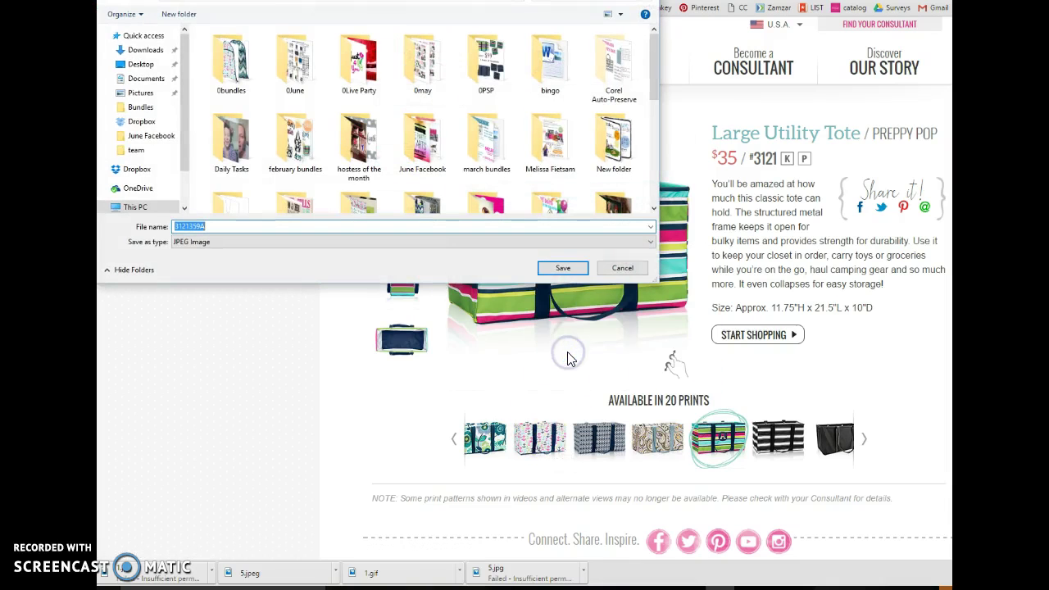
type("1")
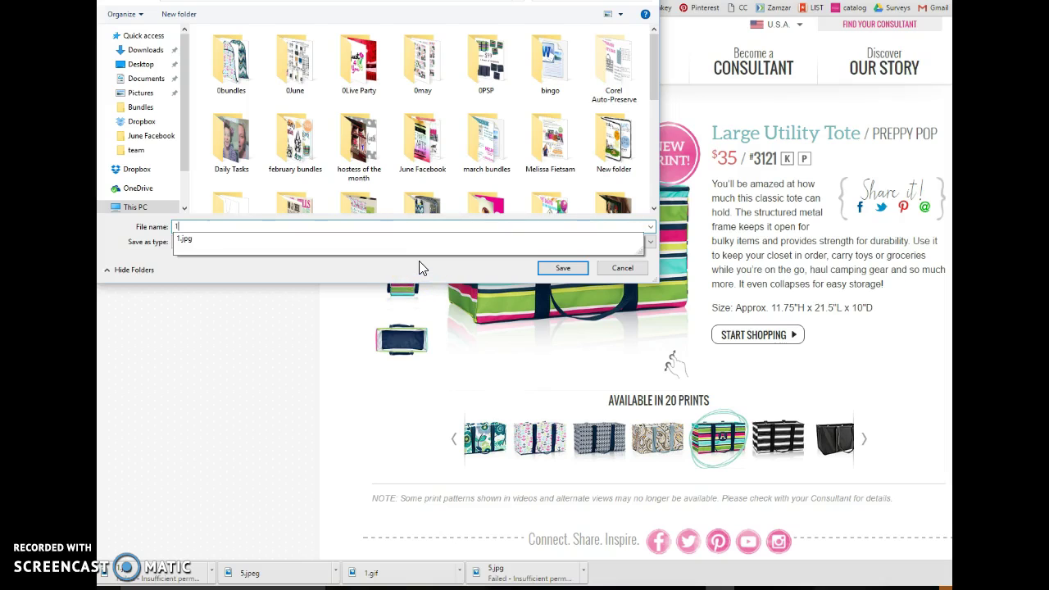
key("Return")
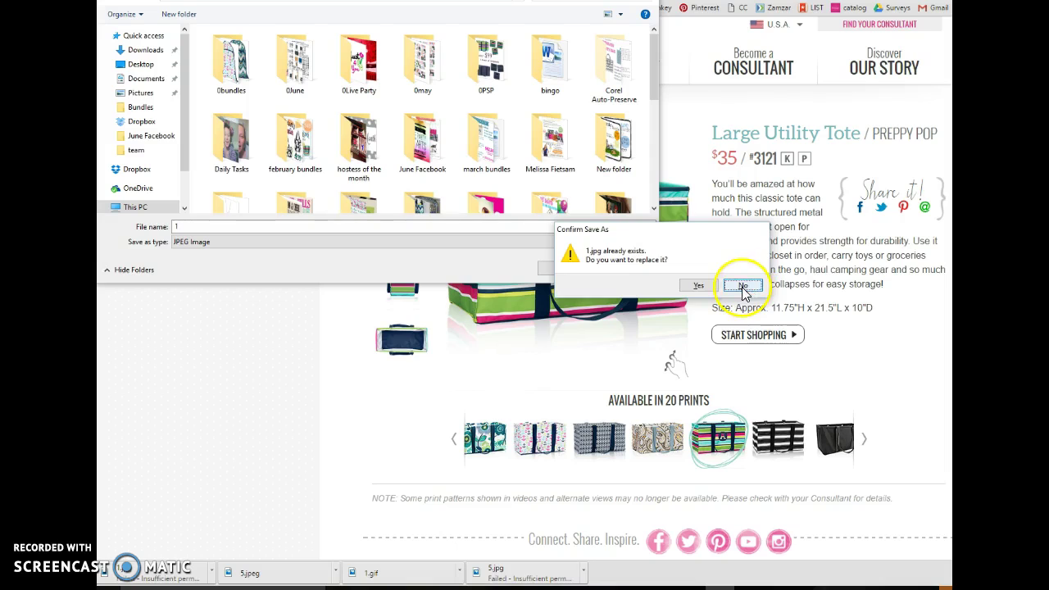
left_click(742, 286)
left_click(142, 65)
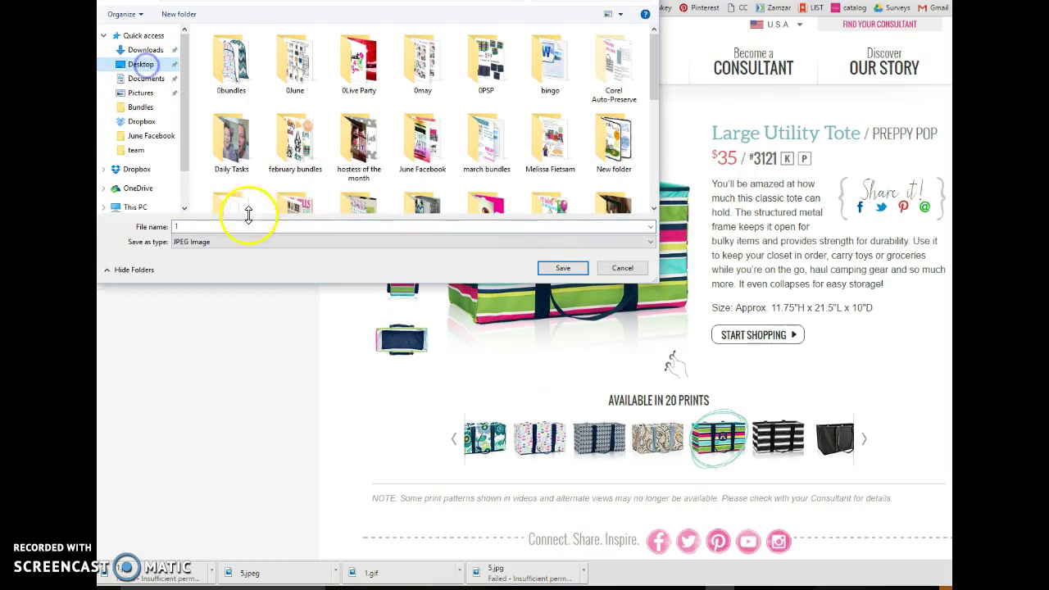
left_click(244, 227)
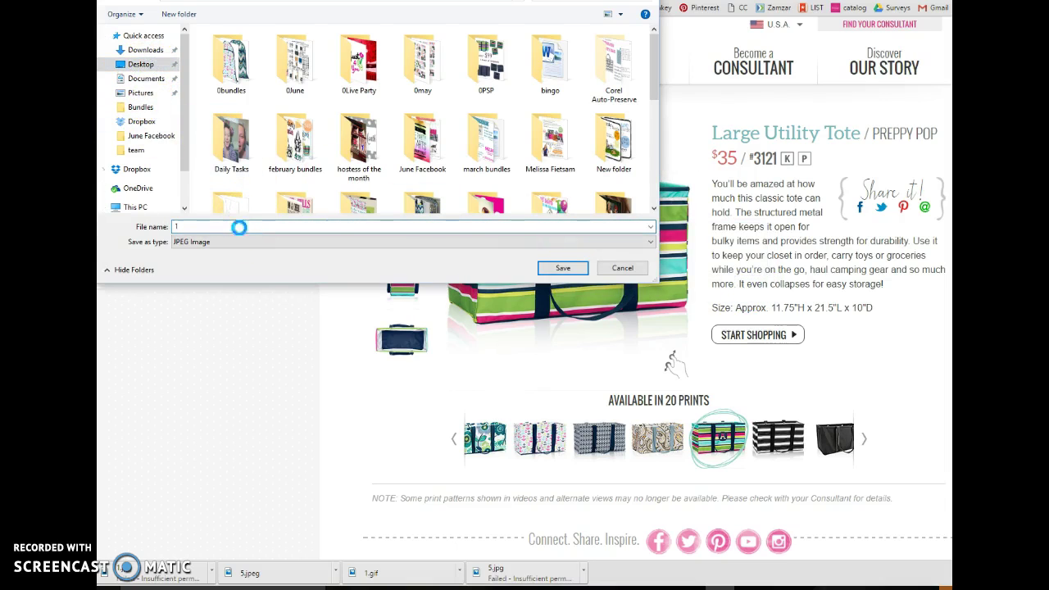
key("Return")
left_click(698, 287)
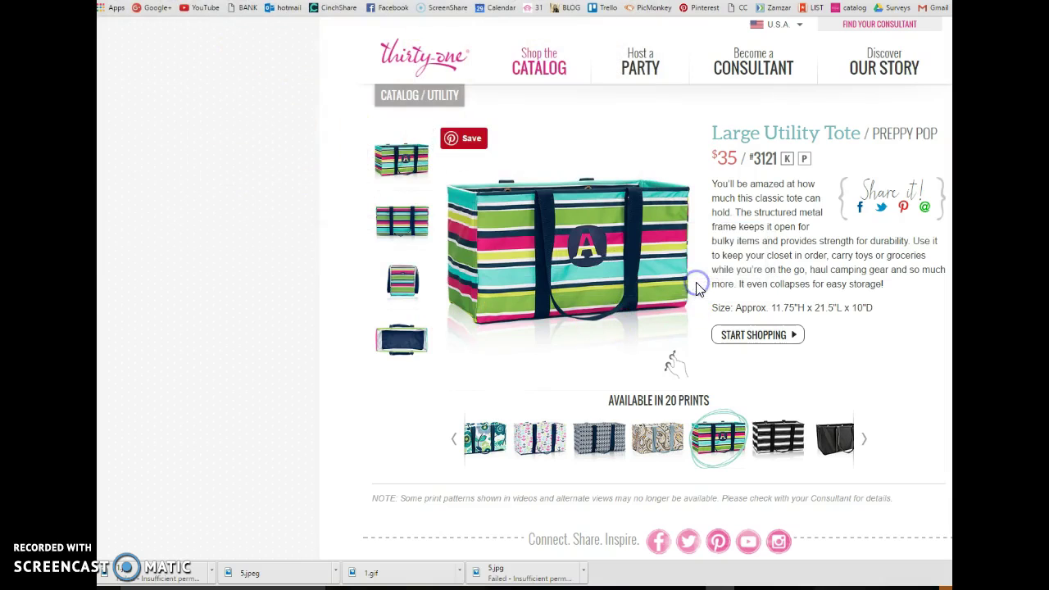
left_click(666, 291)
left_click(824, 279)
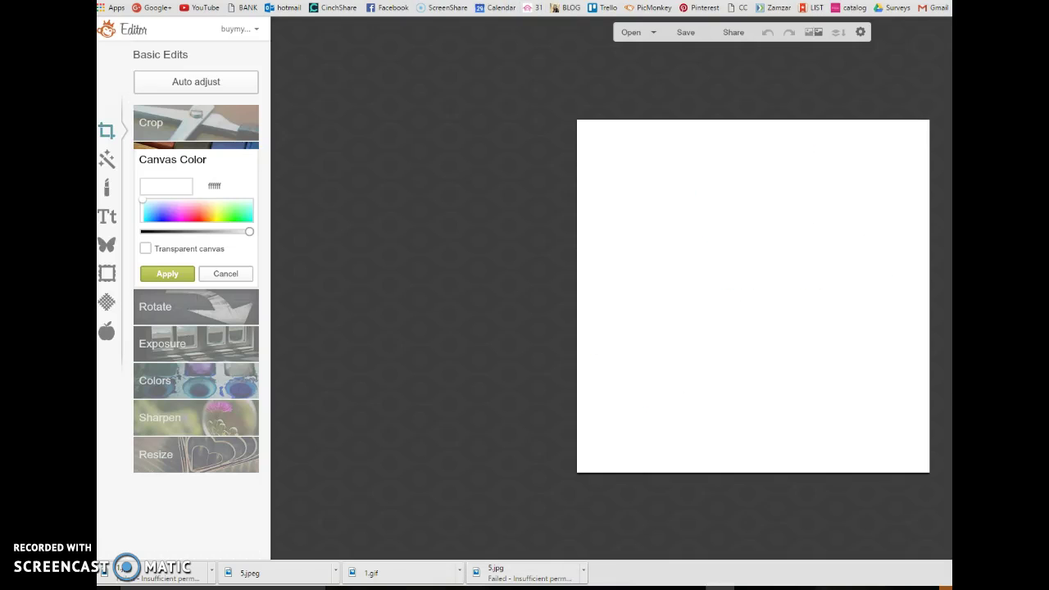
- Add 1.jpg (anchor-print tote) as an overlay, enlarge it and move it lower left
left_click(107, 247)
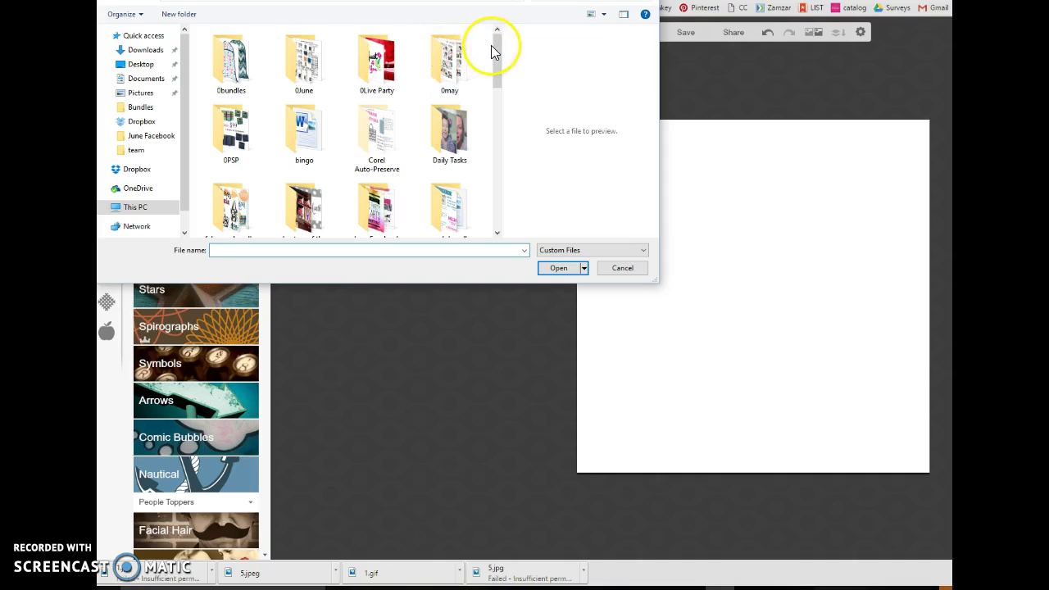
left_click_drag(495, 38, 489, 155)
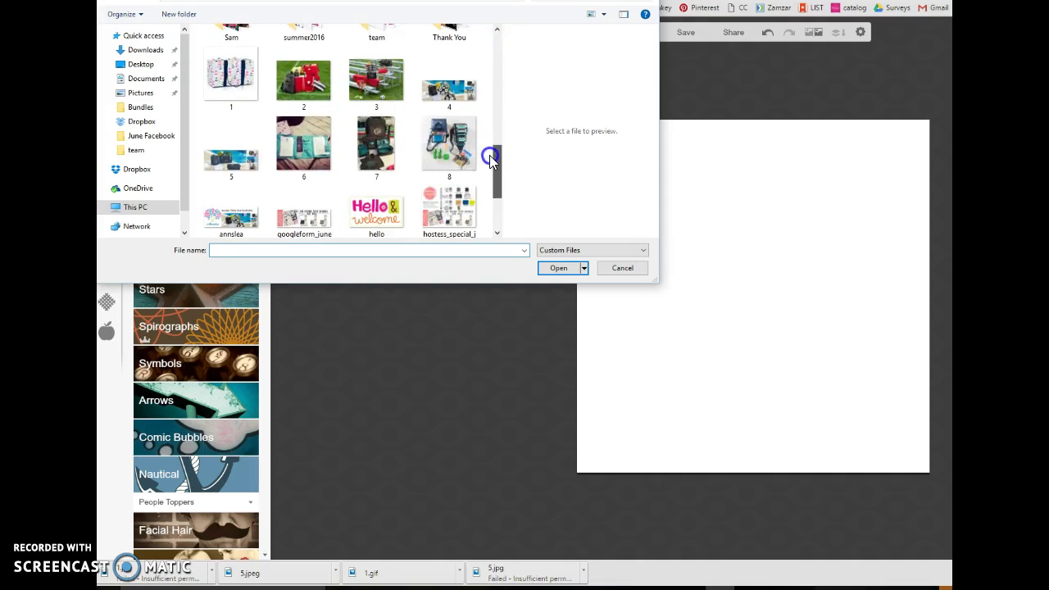
double_click(218, 78)
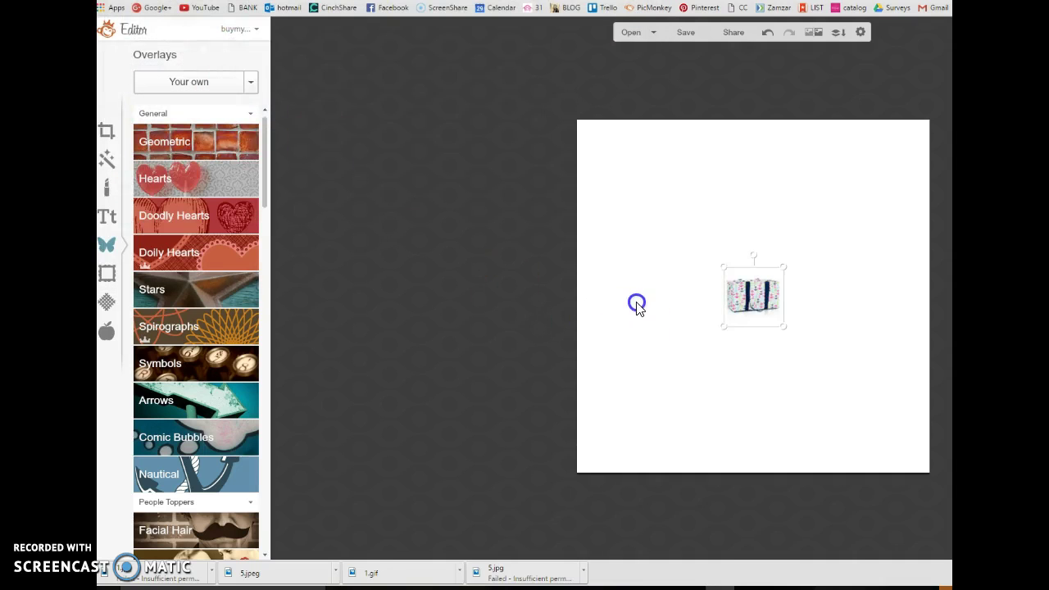
left_click_drag(722, 327, 665, 426)
left_click_drag(721, 339, 687, 384)
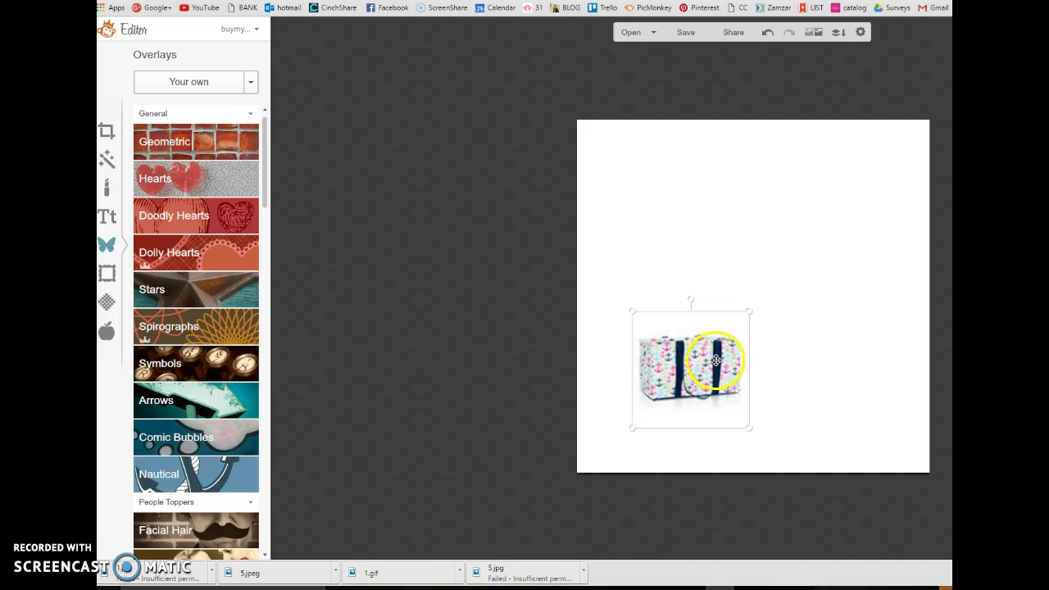
left_click(818, 356)
left_click(705, 369)
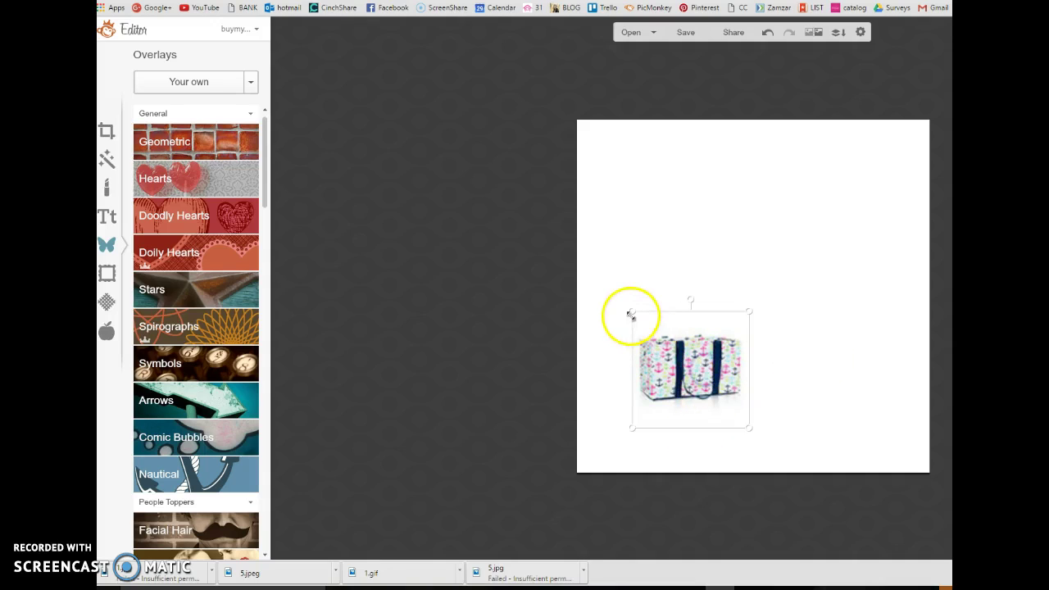
left_click_drag(631, 311, 615, 286)
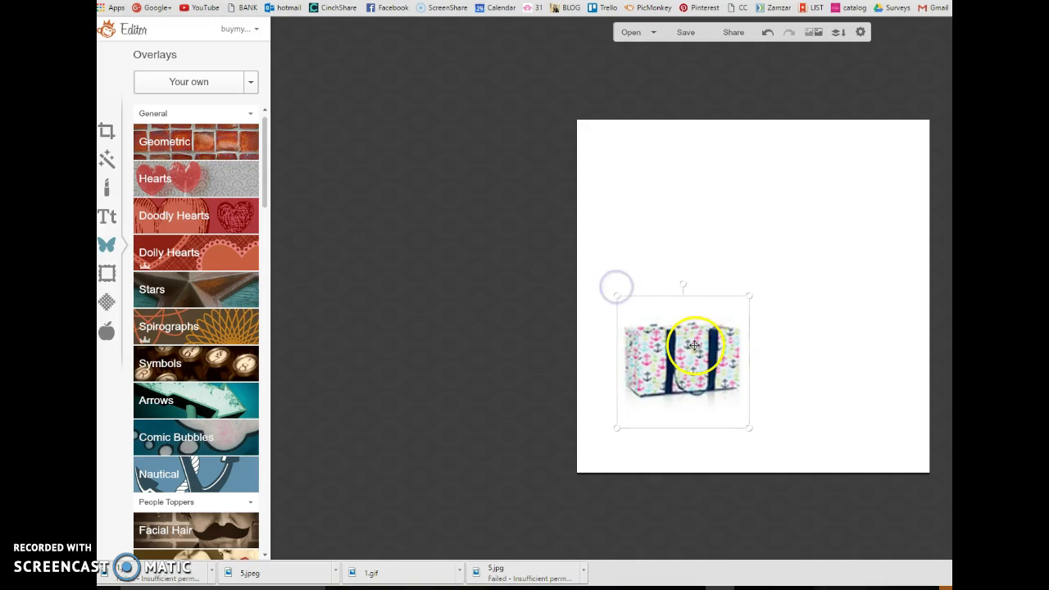
- Save the Preppy Pop Large Utility Tote photo as 1.jpg, replacing the existing file
key("ctrl+Tab")
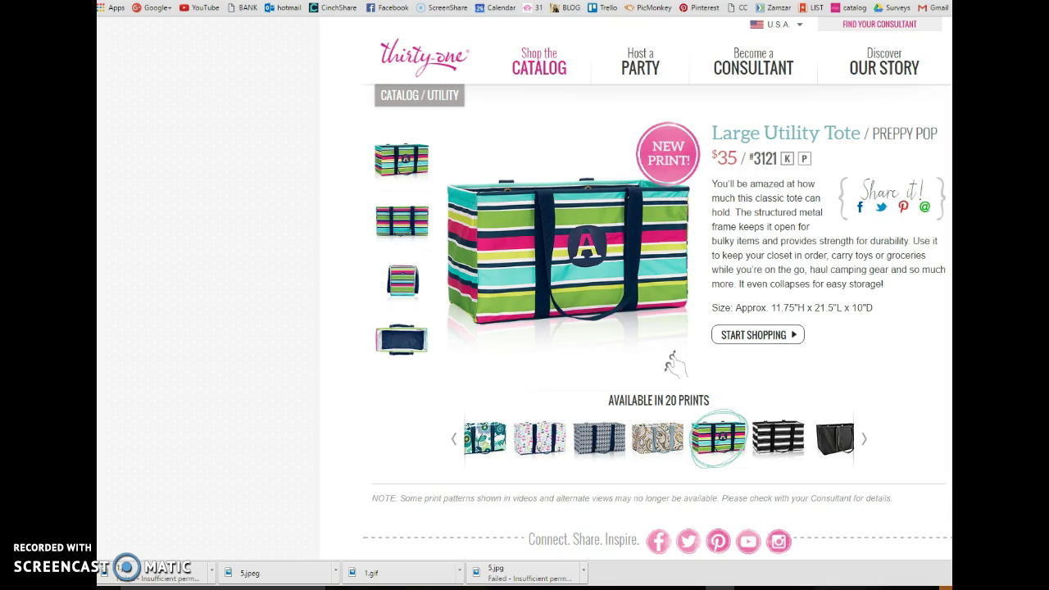
right_click(573, 292)
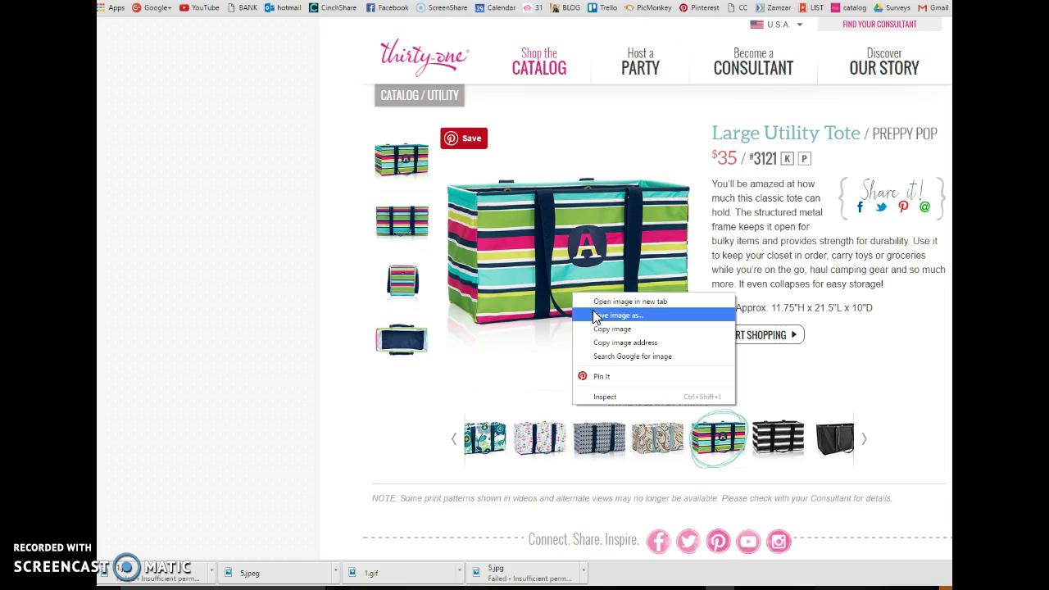
left_click(601, 313)
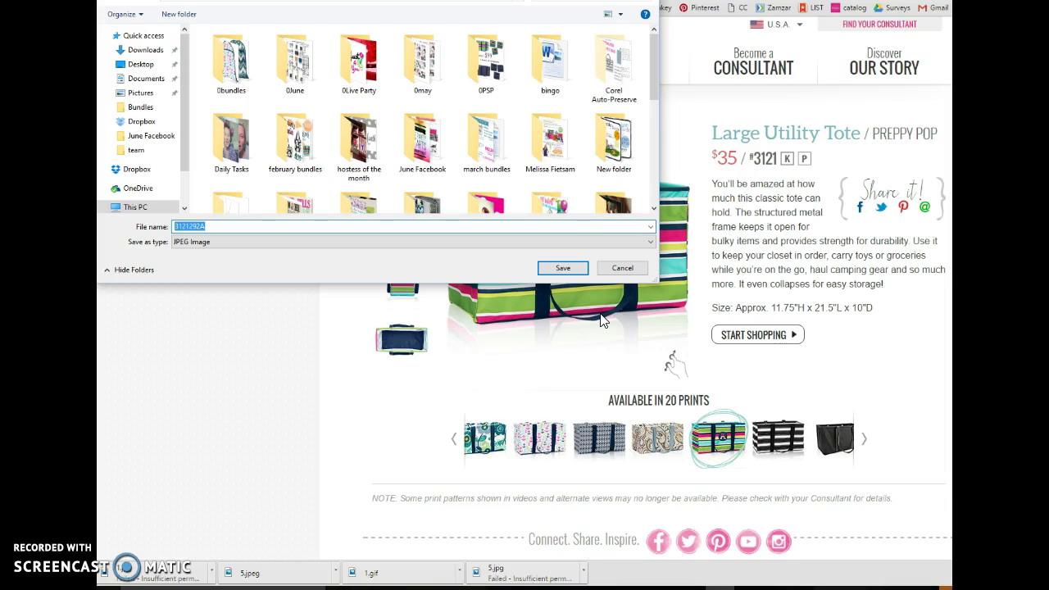
type("1")
key("Return")
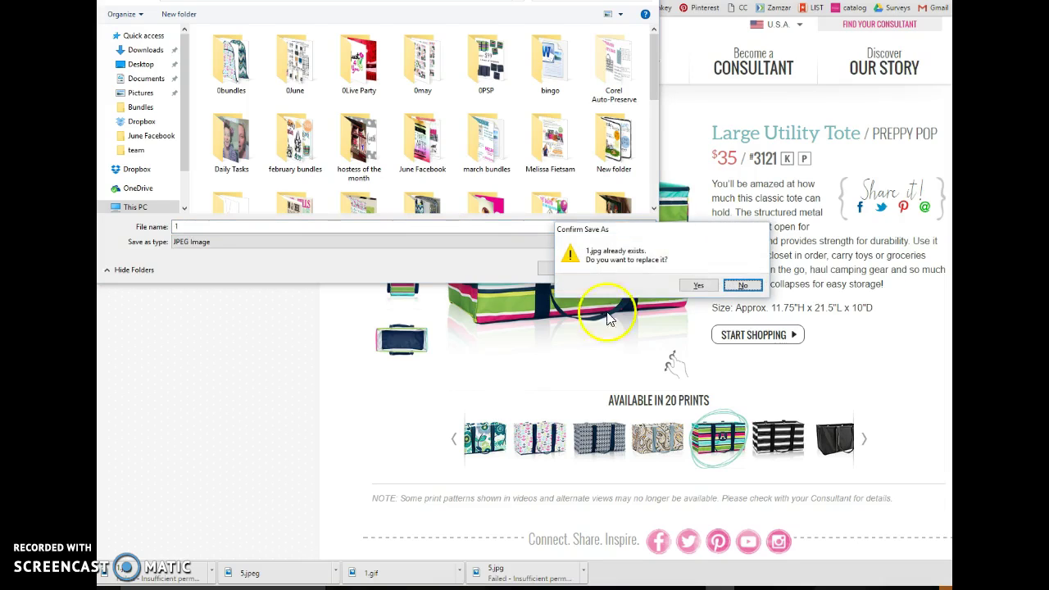
left_click(703, 285)
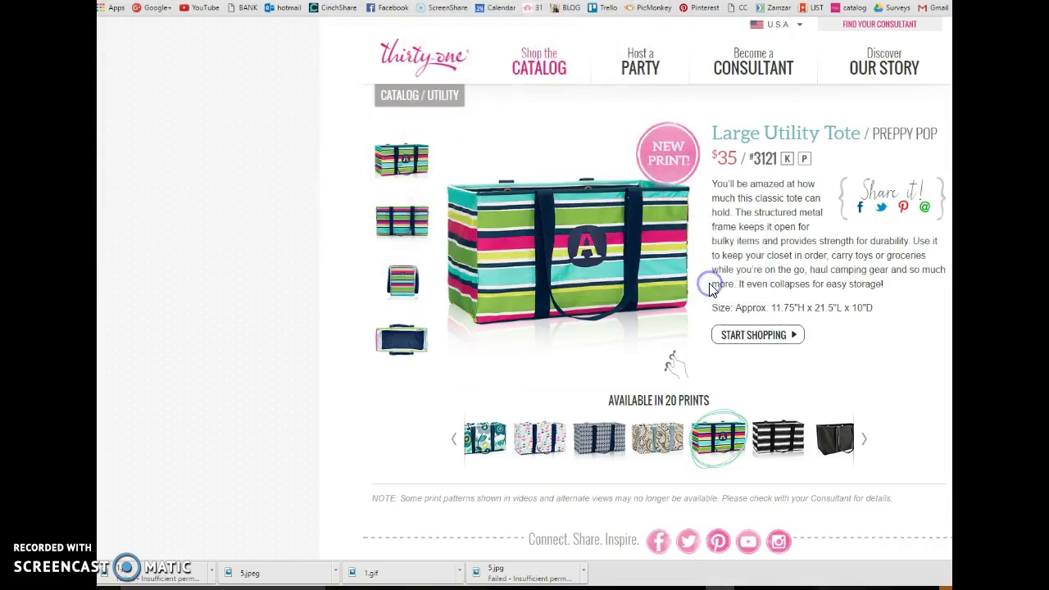
key("alt+F4")
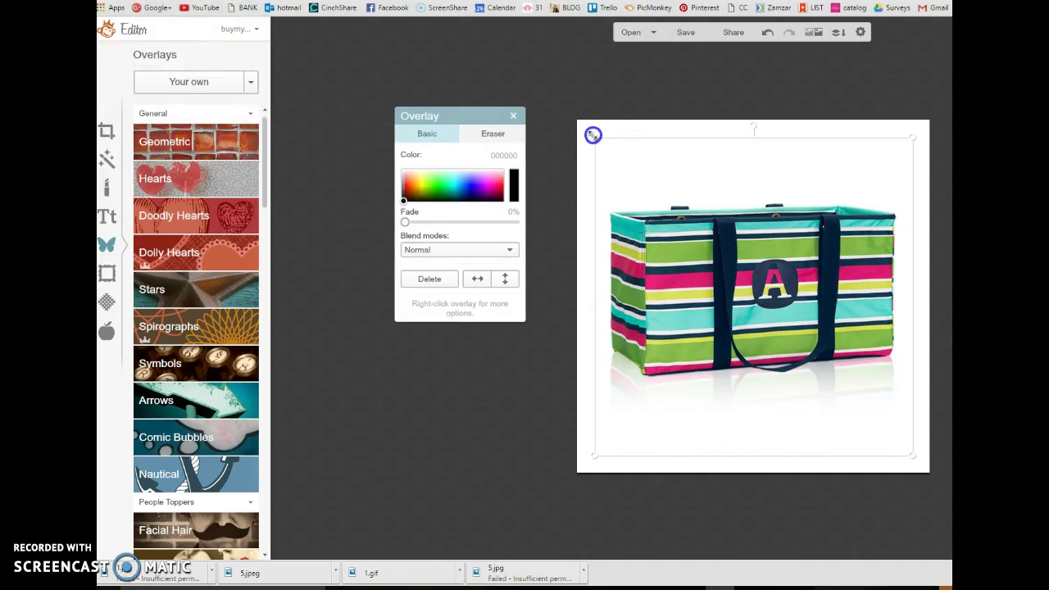
- Shrink the striped tote overlay, move it to the lower left, and open Overlays > Your own
left_click_drag(592, 135, 698, 246)
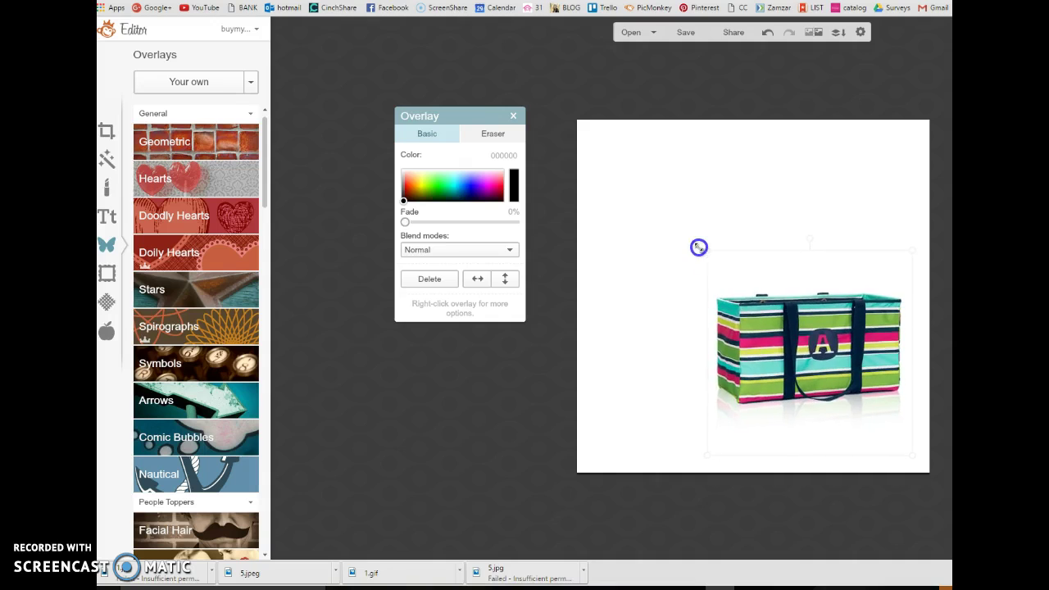
left_click_drag(792, 331, 670, 347)
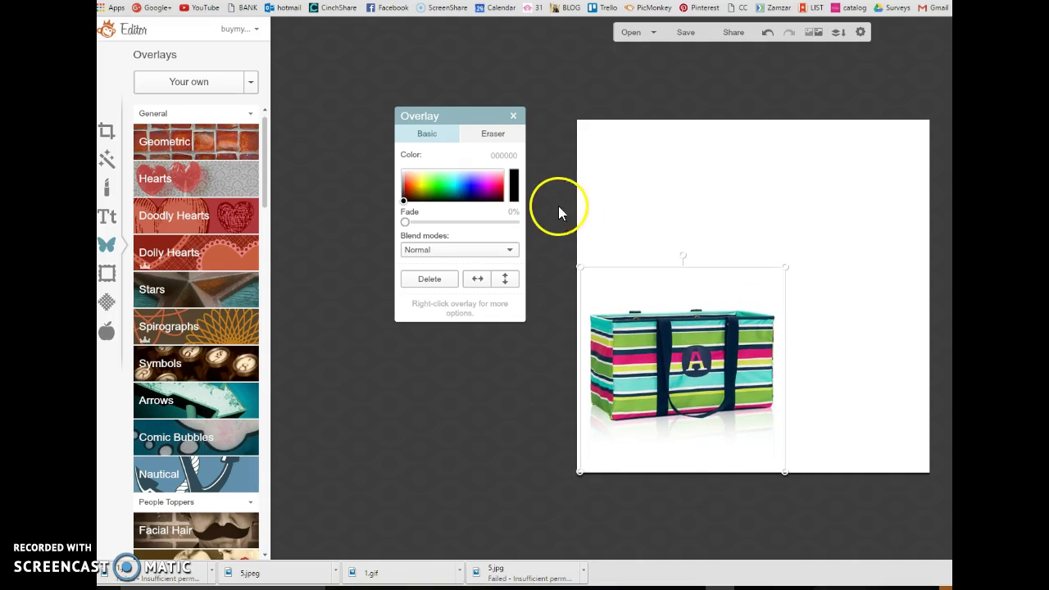
left_click(191, 85)
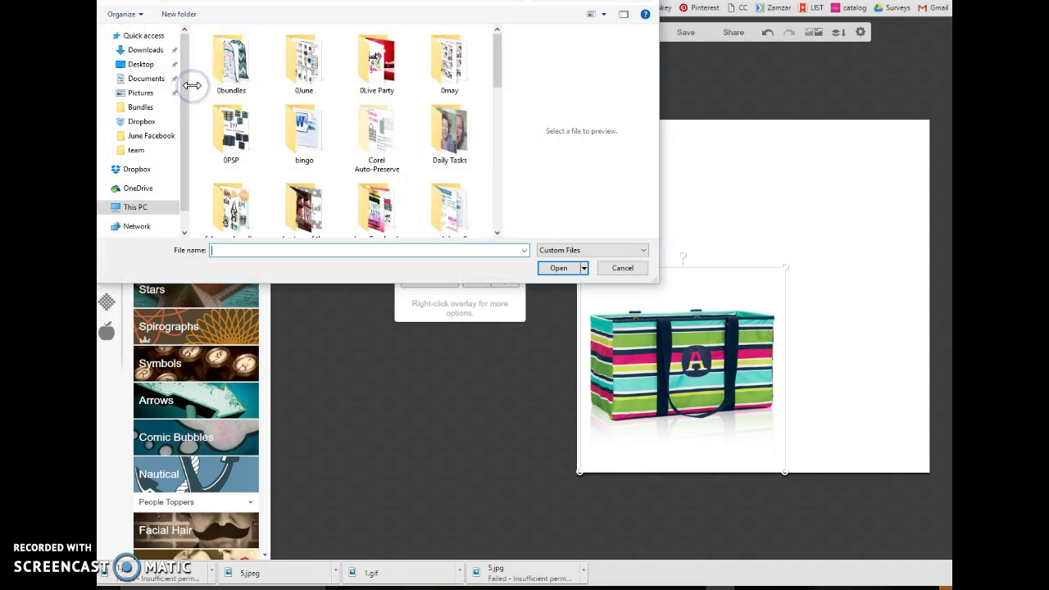
- Place image 1 as a second tote overlay, shrunk and tilted at the upper right
left_click_drag(497, 70, 506, 164)
left_click(240, 174)
double_click(240, 173)
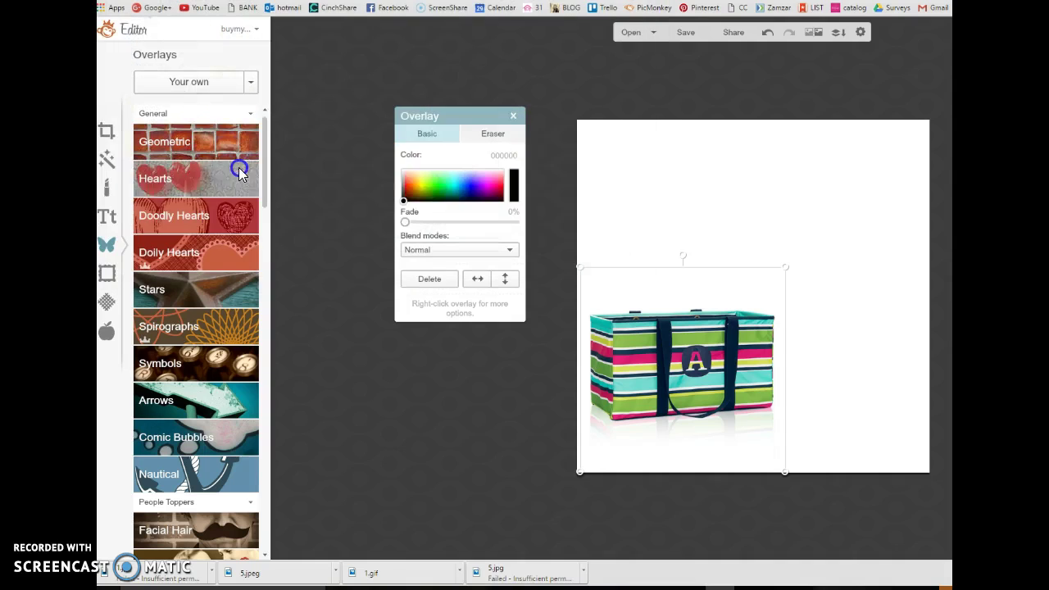
left_click_drag(593, 138, 766, 293)
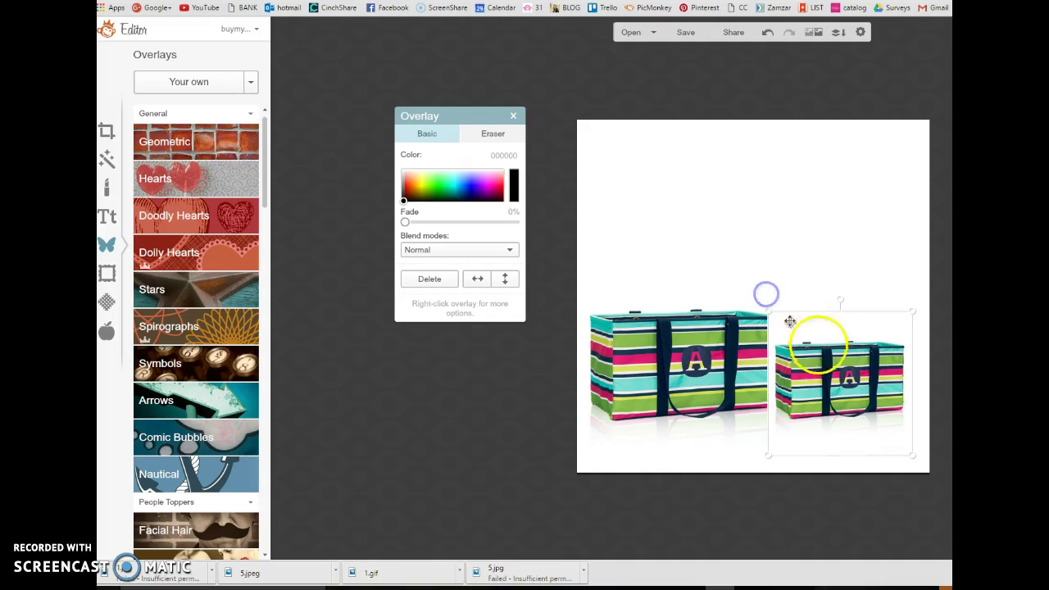
left_click_drag(854, 385, 864, 318)
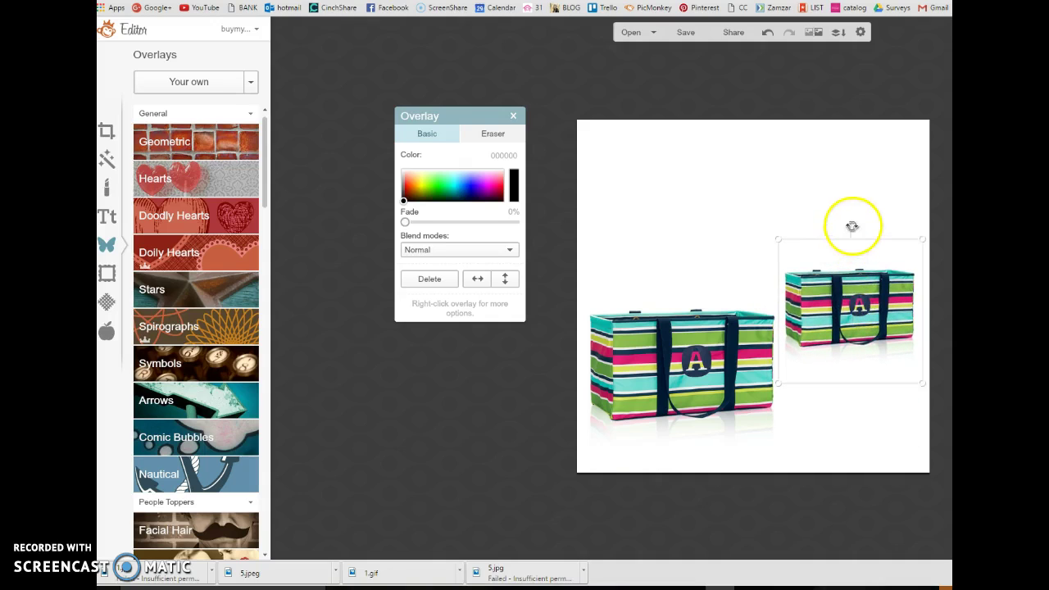
left_click_drag(848, 226, 847, 288)
mouse_move(716, 351)
left_mouse_down()
mouse_move(700, 356)
mouse_move(709, 361)
left_mouse_up()
- Tilt the large left tote clockwise and set the small tote slightly lower
left_click(676, 264)
left_click_drag(675, 261, 698, 275)
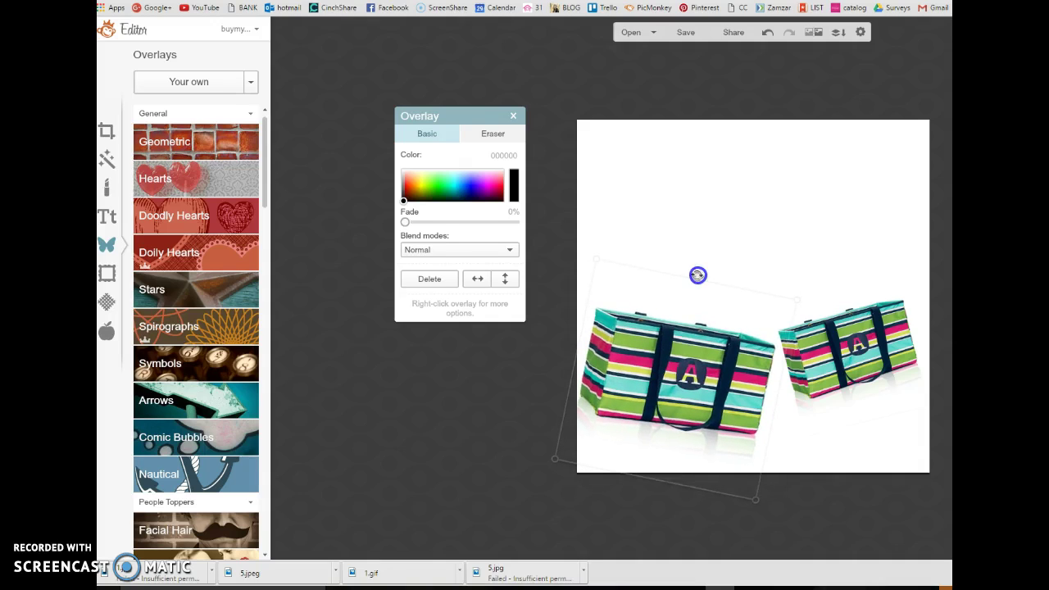
left_click_drag(697, 275, 677, 262)
left_click_drag(838, 353, 833, 290)
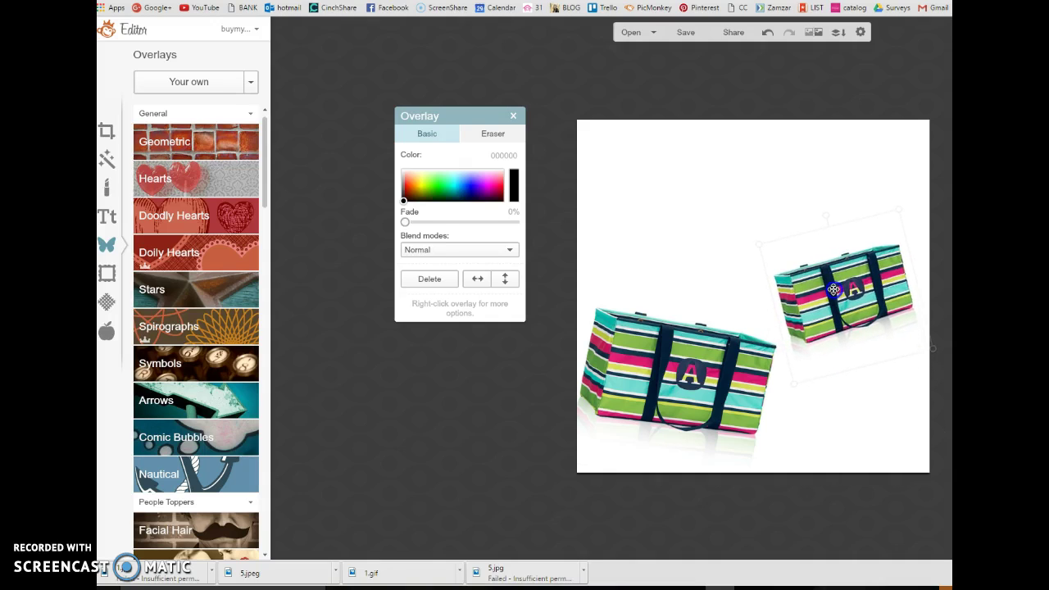
left_click(664, 263)
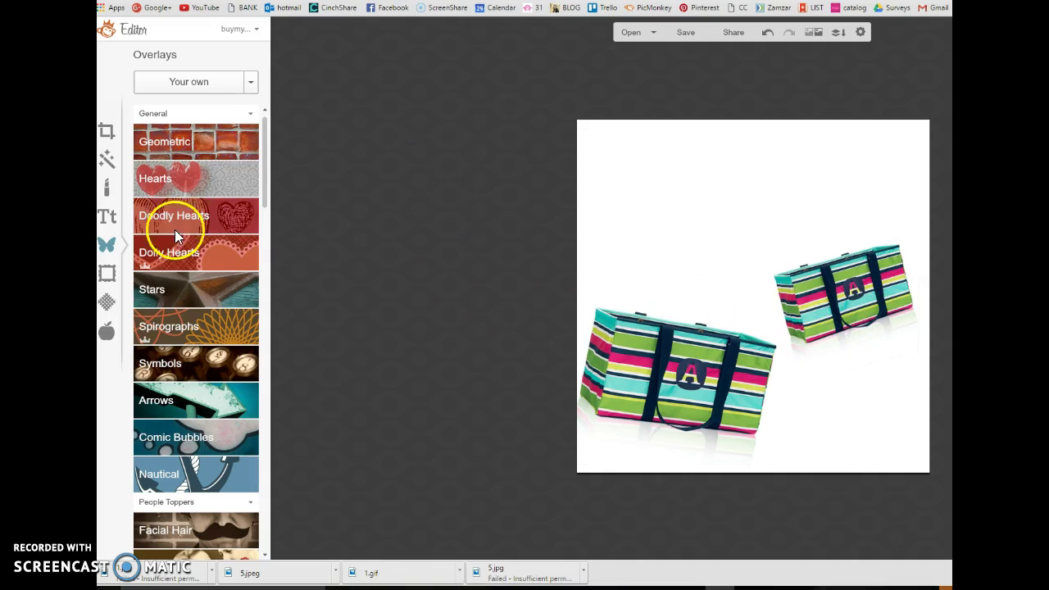
- Add a 'Large Utility Tote' caption in Didact Gothic, size 78, beneath the large left tote
left_click(113, 219)
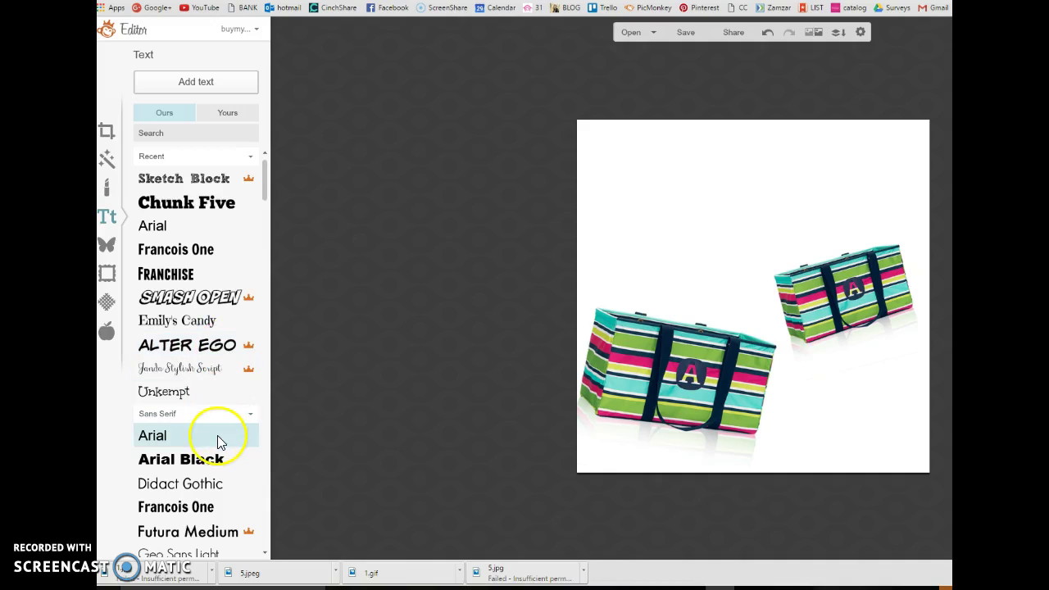
left_click(211, 482)
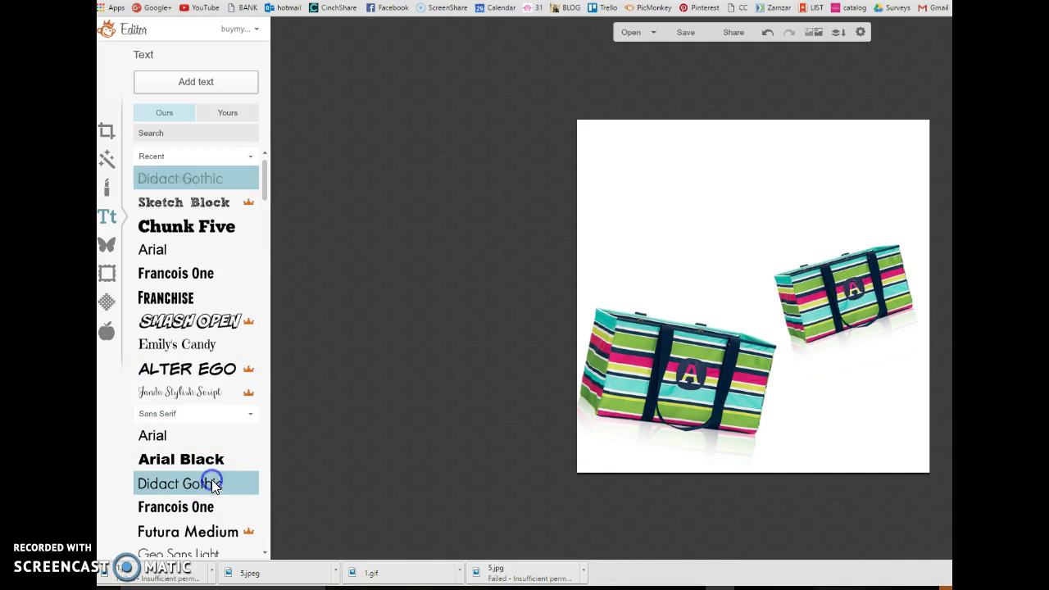
left_click(211, 84)
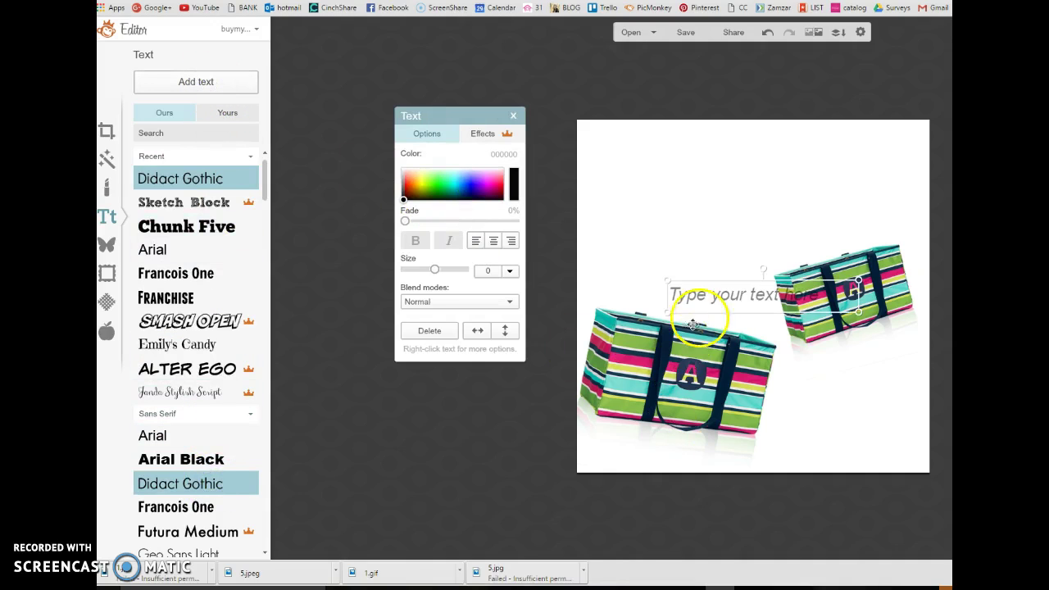
left_click(709, 297)
type("Large Utility Tote")
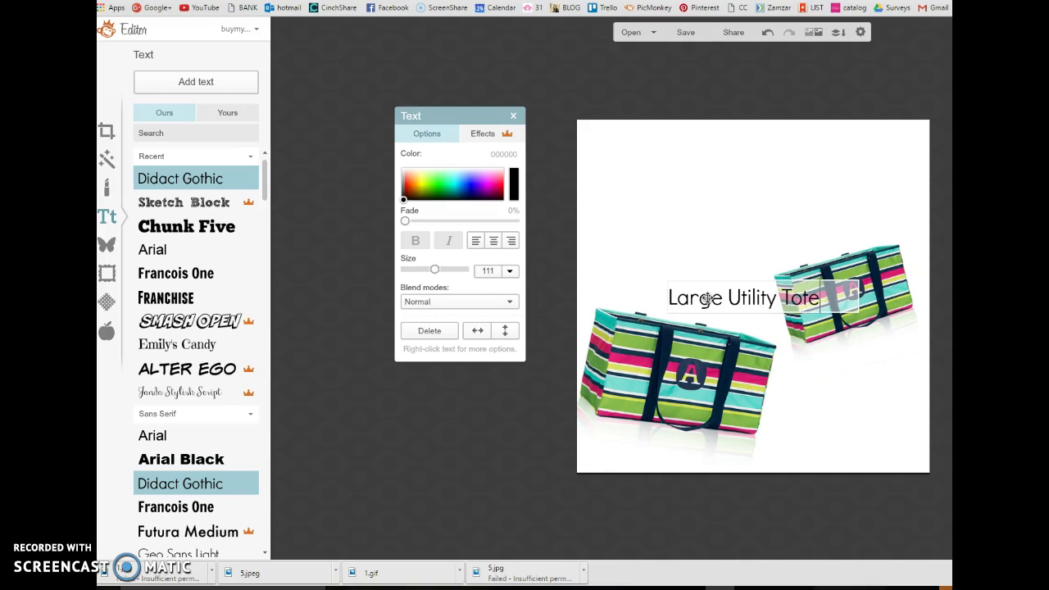
left_click(668, 305)
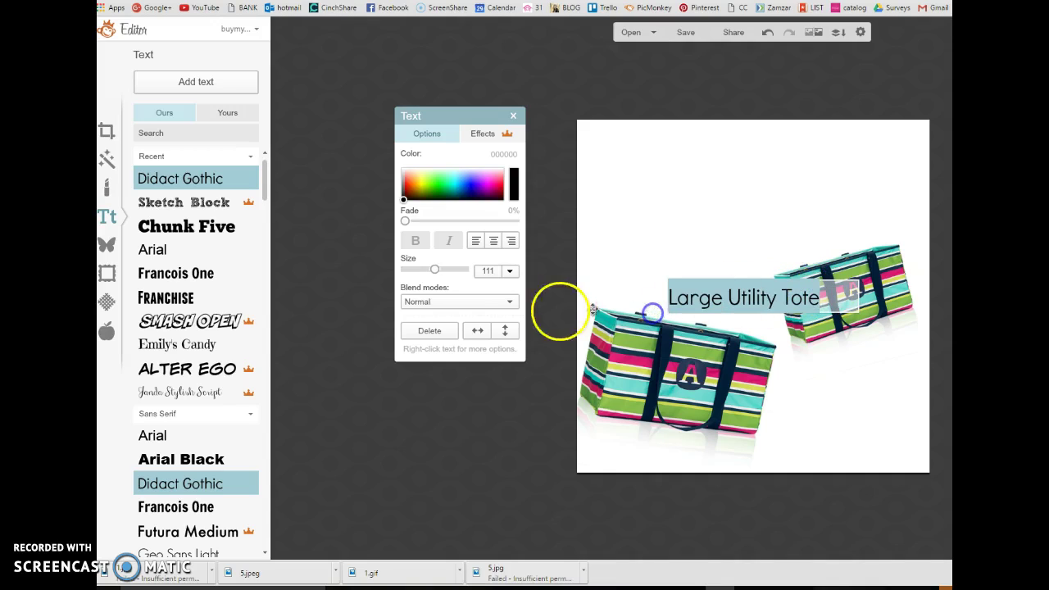
left_click_drag(435, 272, 427, 270)
left_click(734, 311)
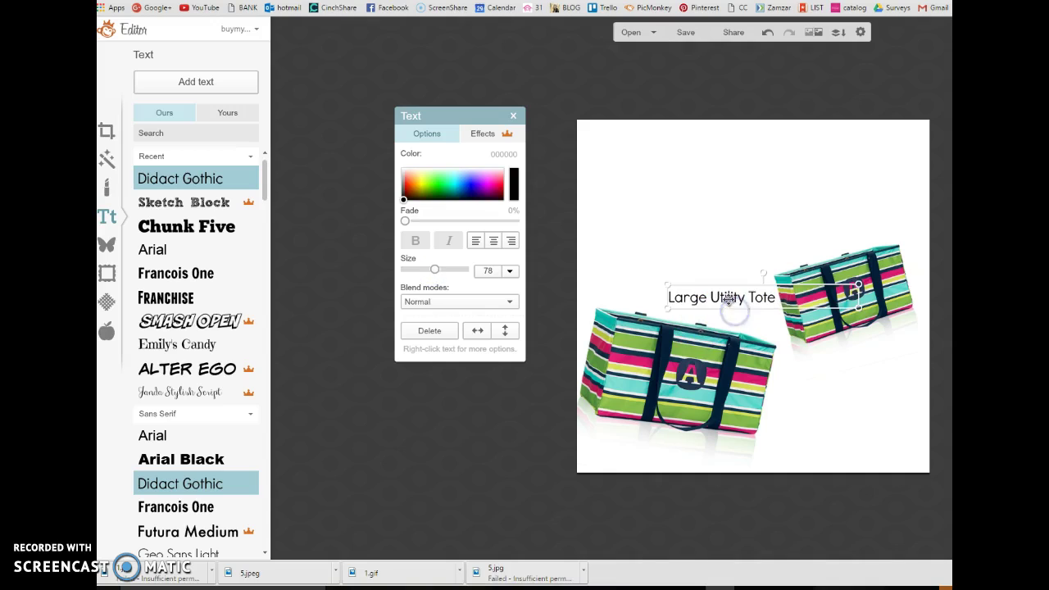
left_click_drag(729, 298, 677, 447)
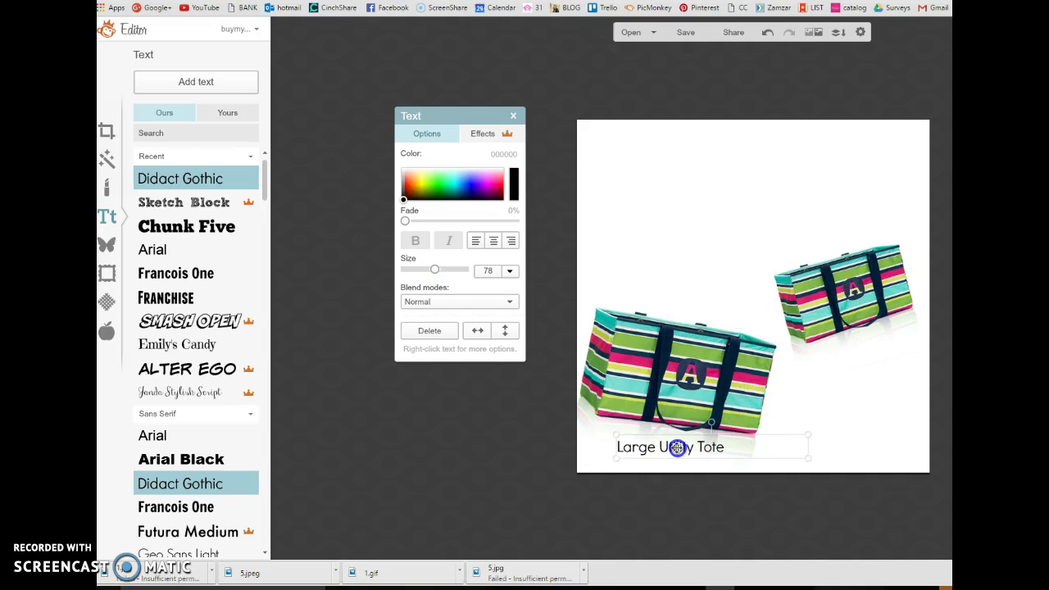
- Select the 'Large Utility Tote' caption and duplicate it from its options menu
left_click(696, 239)
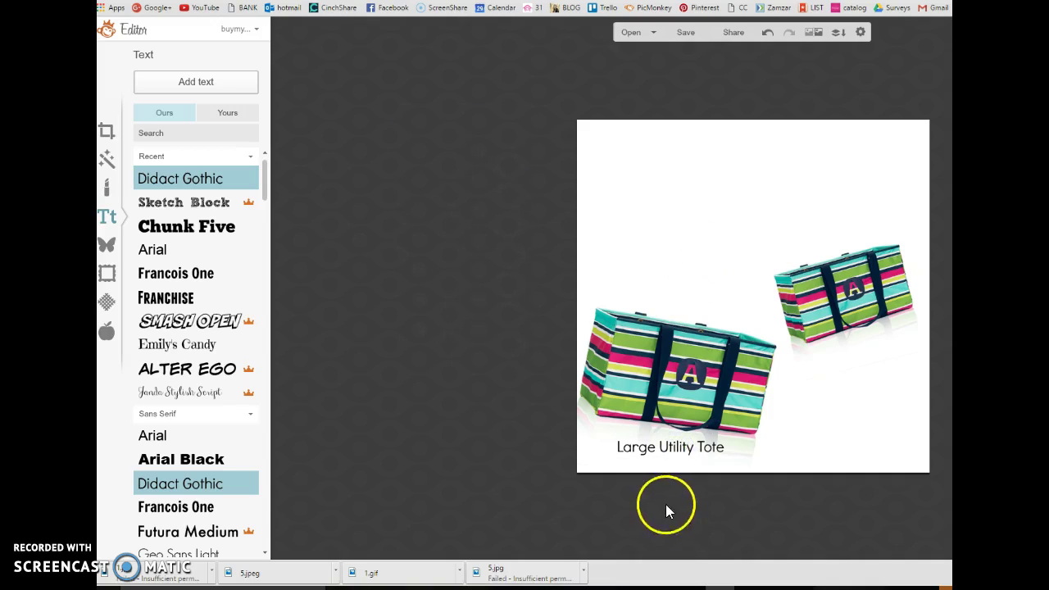
left_click(659, 448)
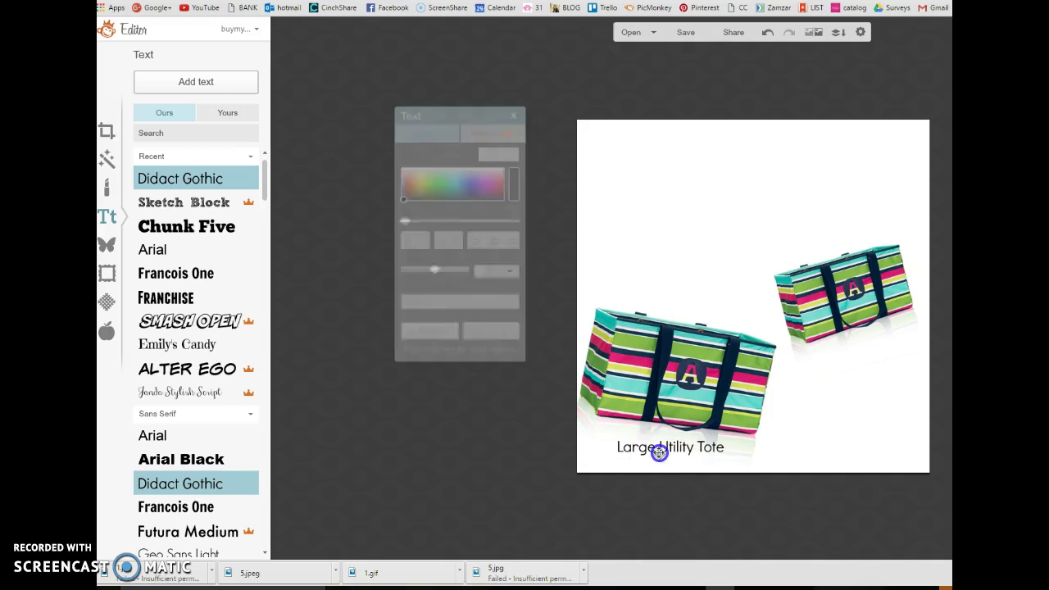
left_click(876, 444)
left_click(635, 452)
left_click(812, 443)
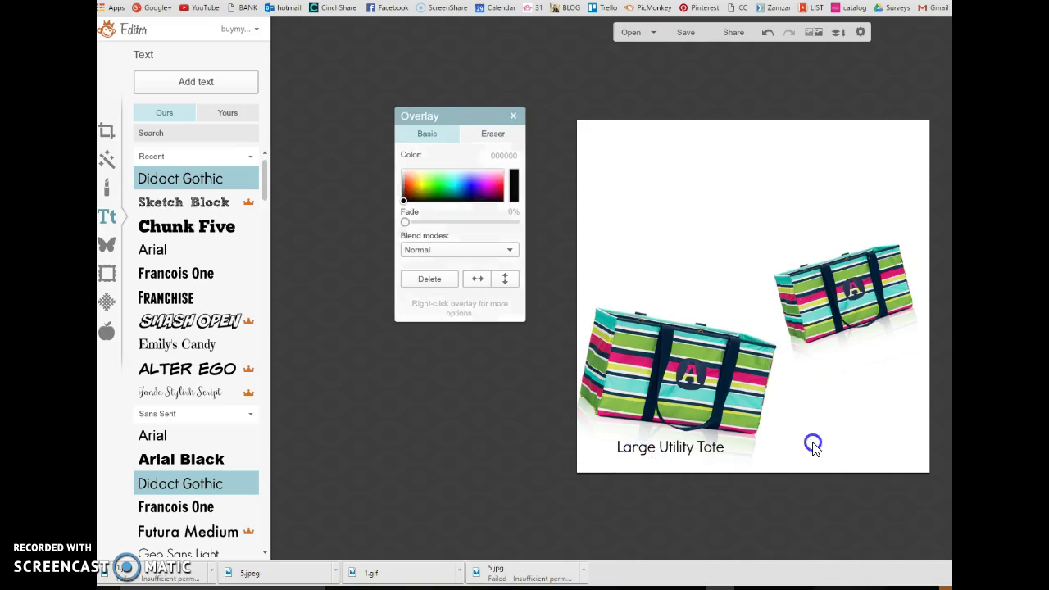
left_click(623, 449)
left_click(835, 440)
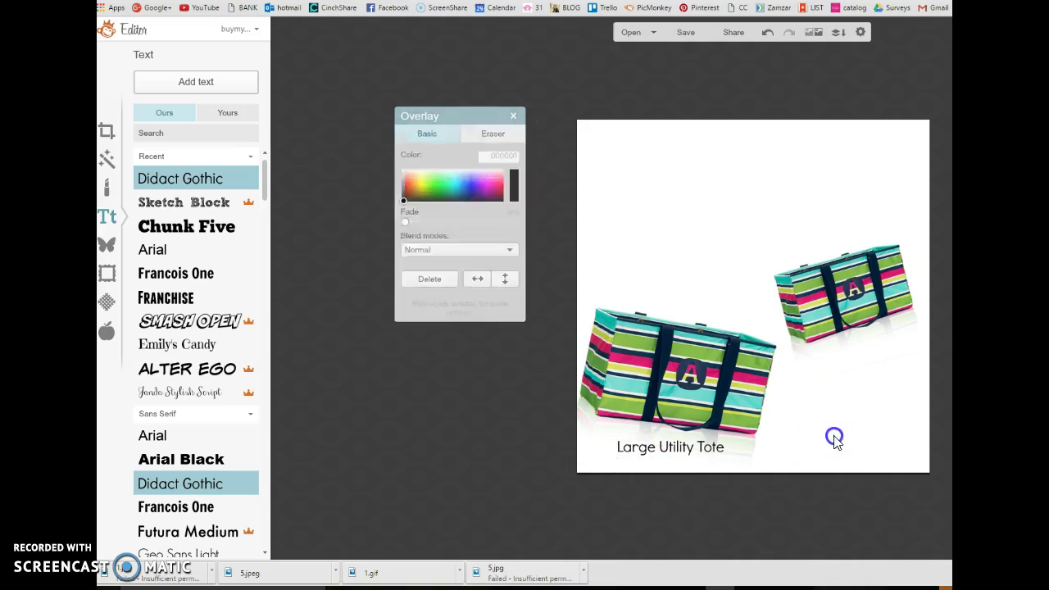
left_click(619, 447)
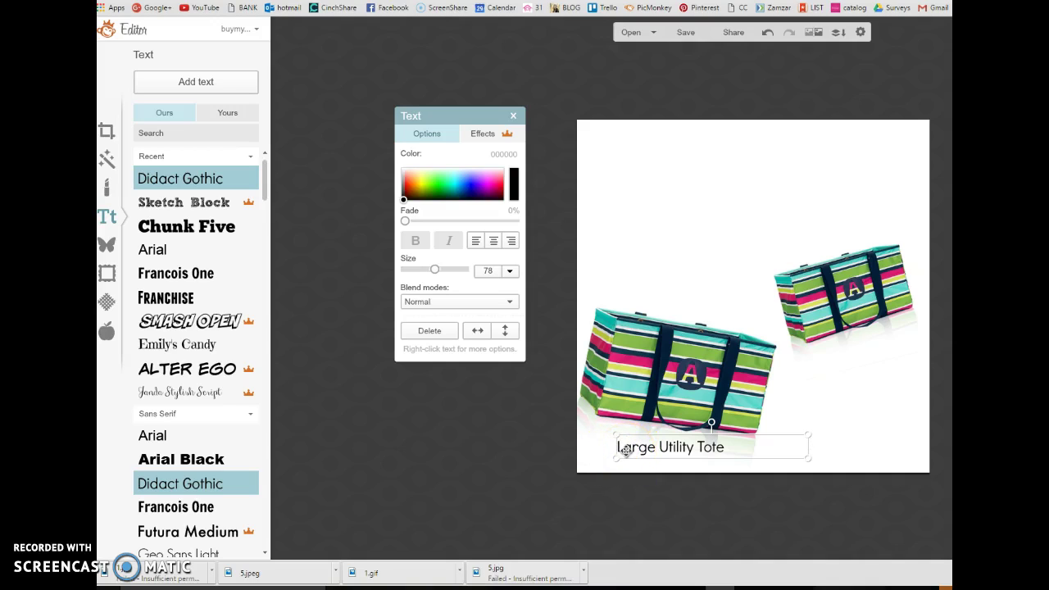
right_click(626, 450)
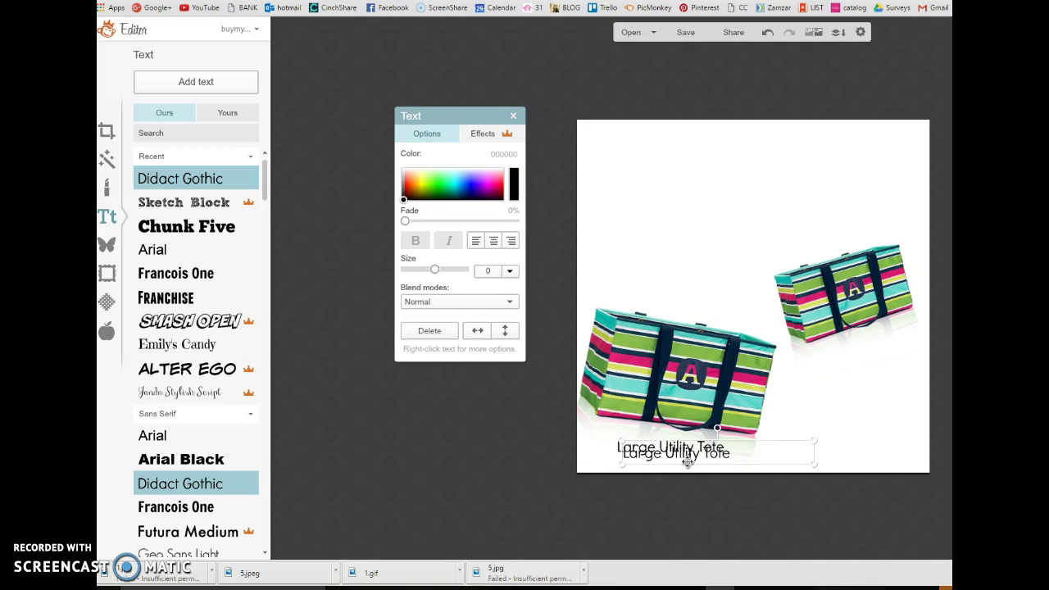
- Move the copied caption beside the smaller tote and change 'Large' to 'Medium'
left_click_drag(687, 453, 869, 358)
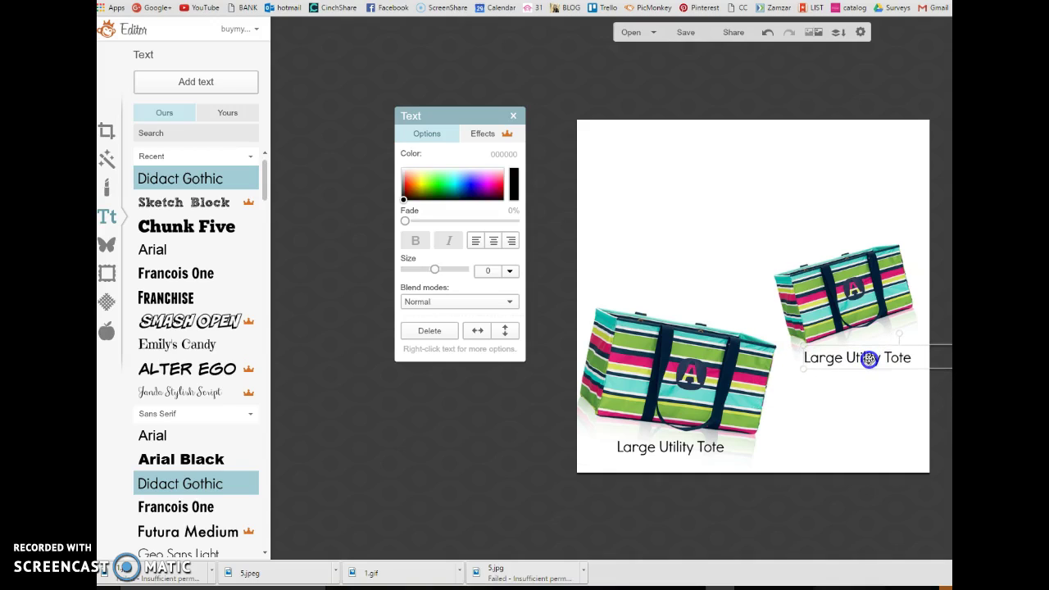
double_click(824, 354)
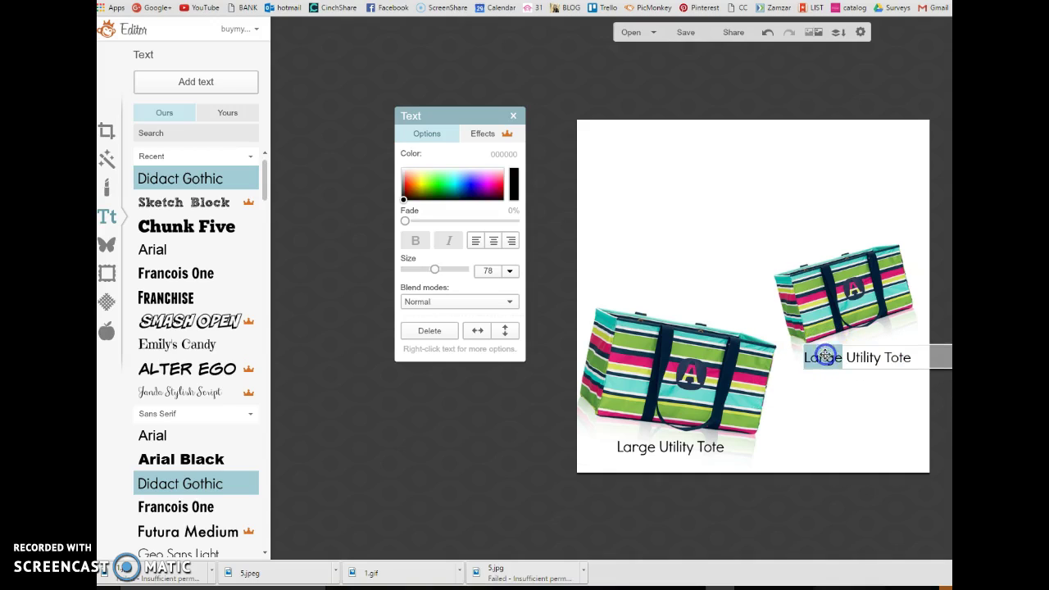
type("Medium")
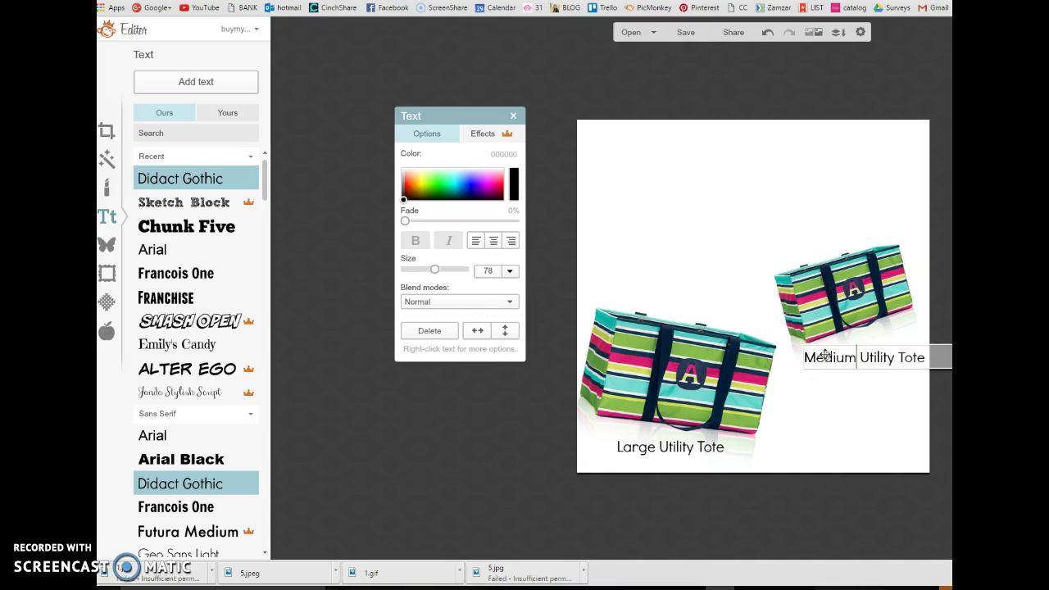
left_click(801, 405)
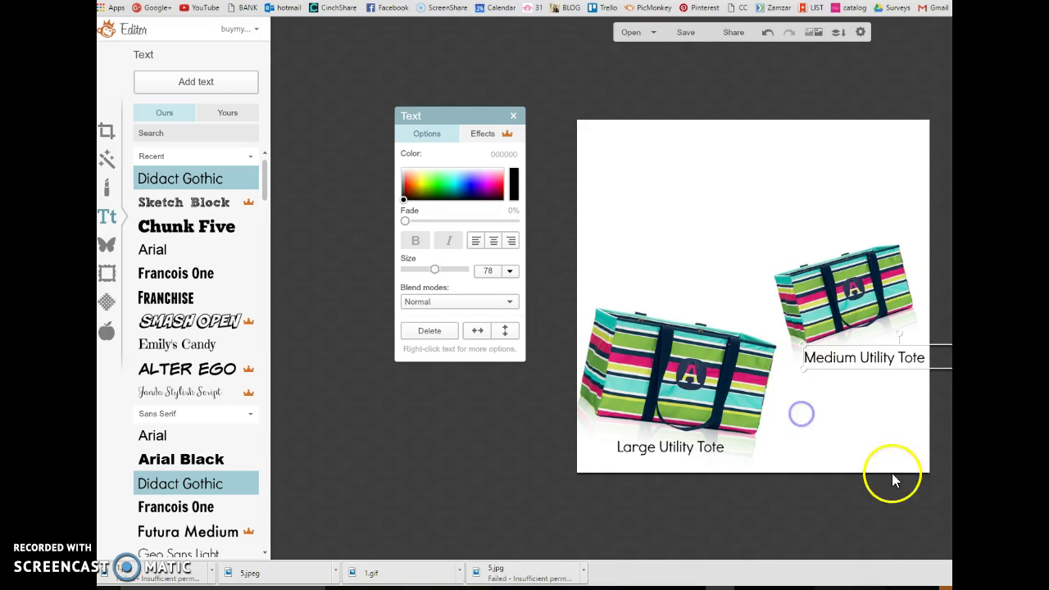
left_click(881, 437)
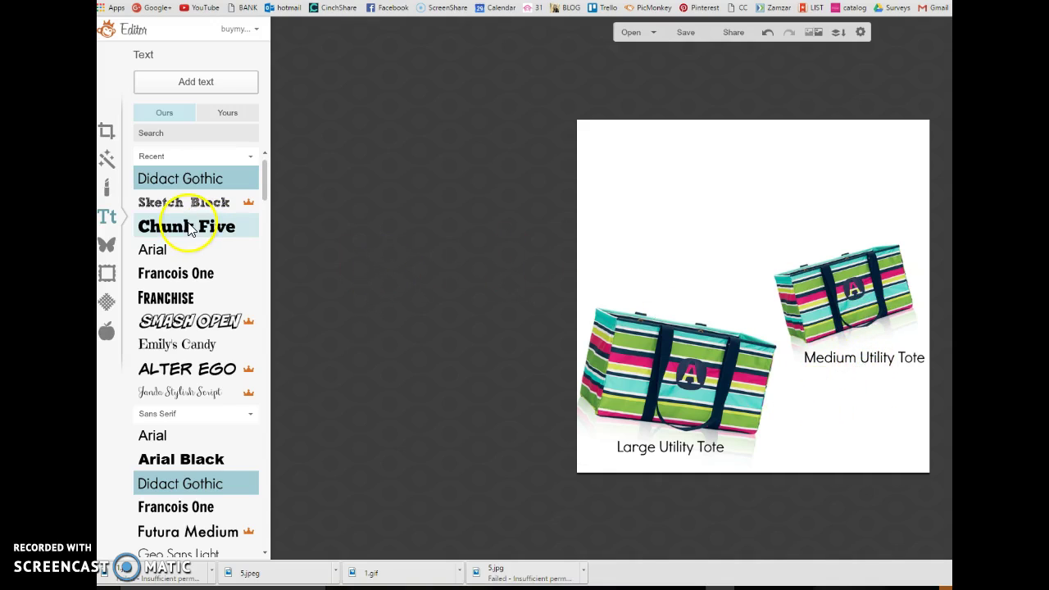
- Scroll the text font list down to the Display fonts
left_click(264, 194)
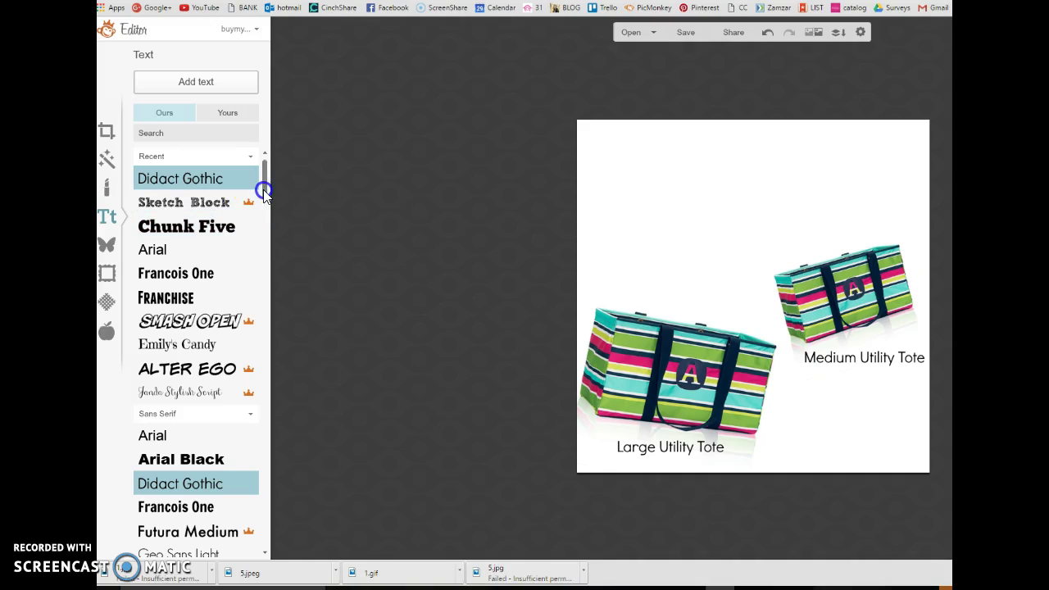
left_click_drag(264, 195, 272, 368)
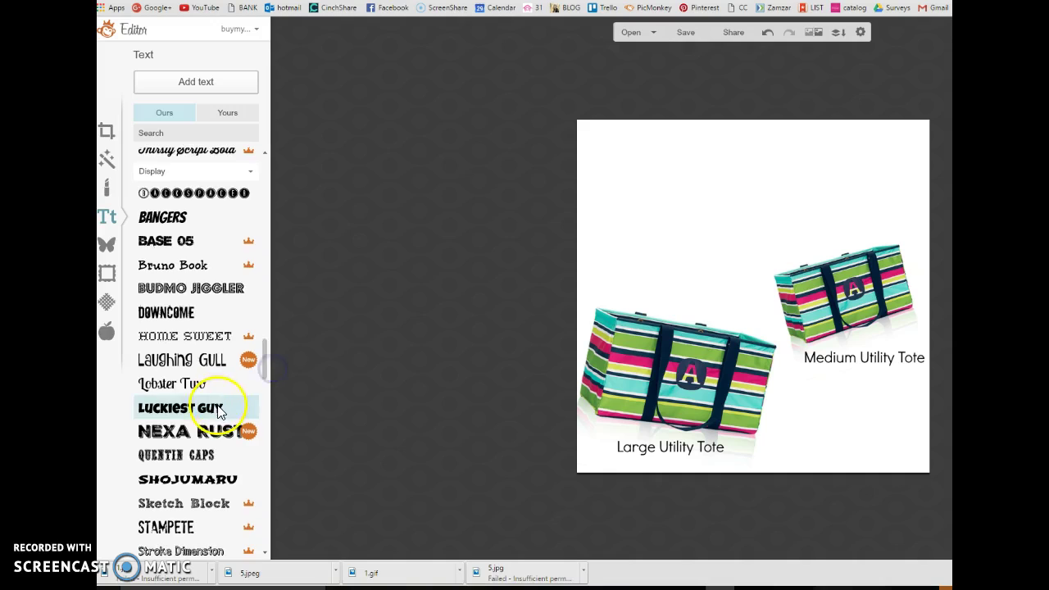
- Add a Luckiest Guy text box reading '$47' over 'FOR BOTH' on two lines
left_click(215, 408)
left_click(212, 86)
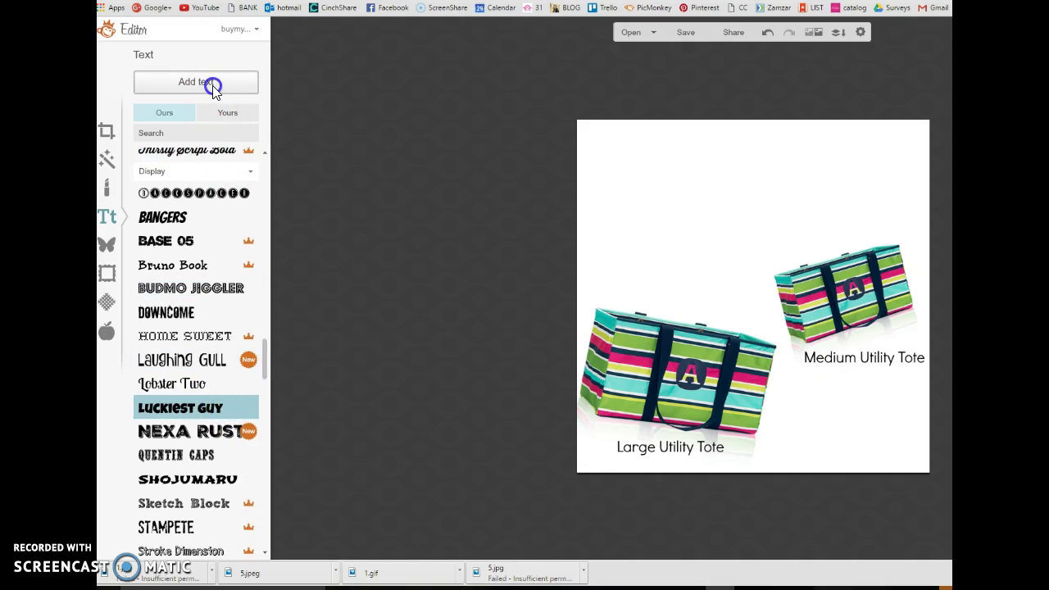
left_click(724, 292)
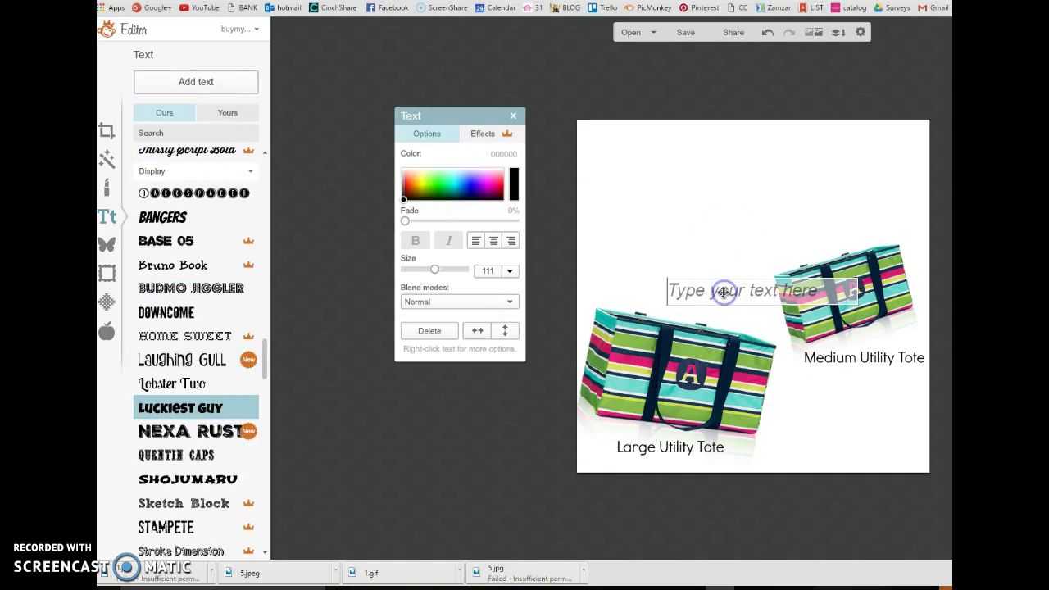
type("$47")
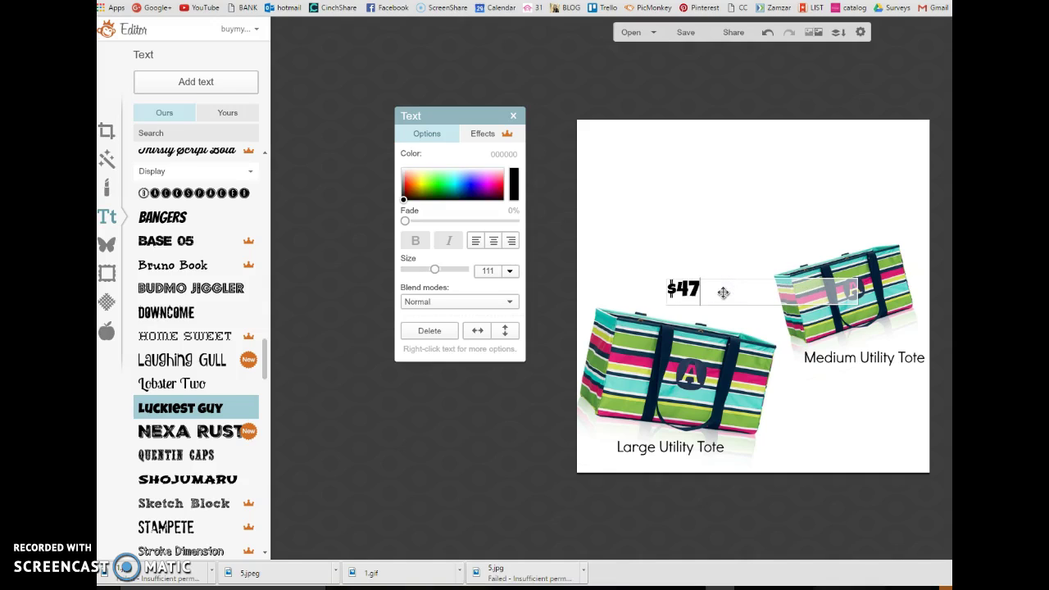
left_click_drag(713, 298, 669, 313)
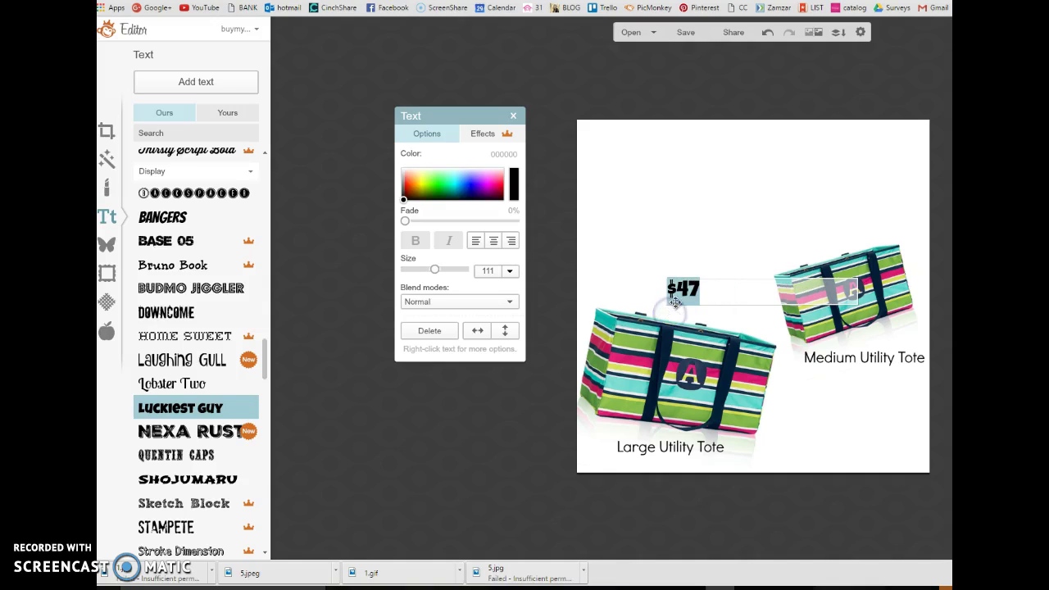
left_click(712, 292)
key("Return")
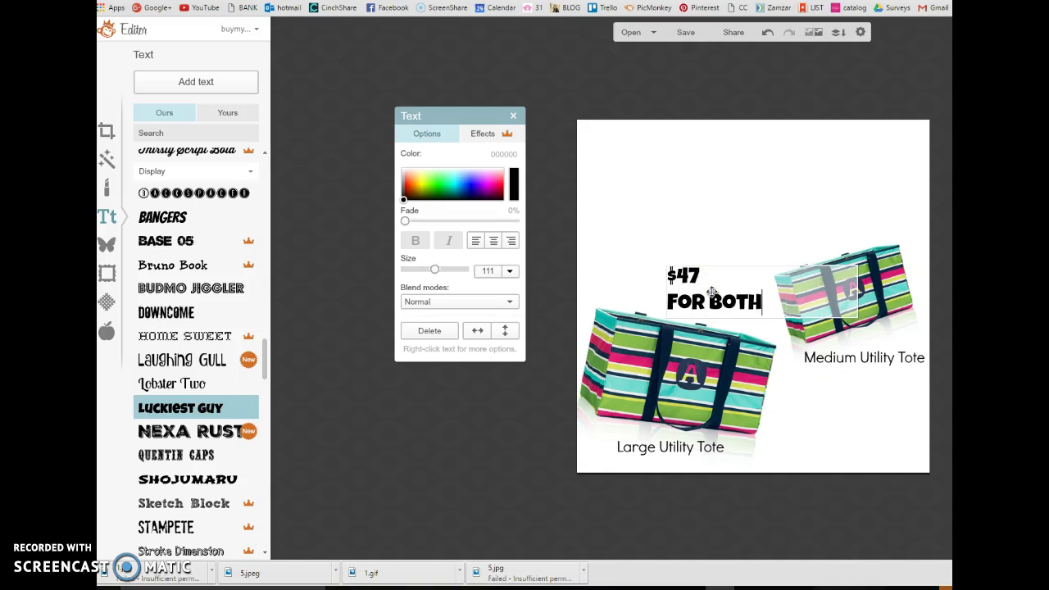
- Enlarge the $47 line and set the FOR BOTH line to Lavanderia script
left_click_drag(741, 274, 658, 271)
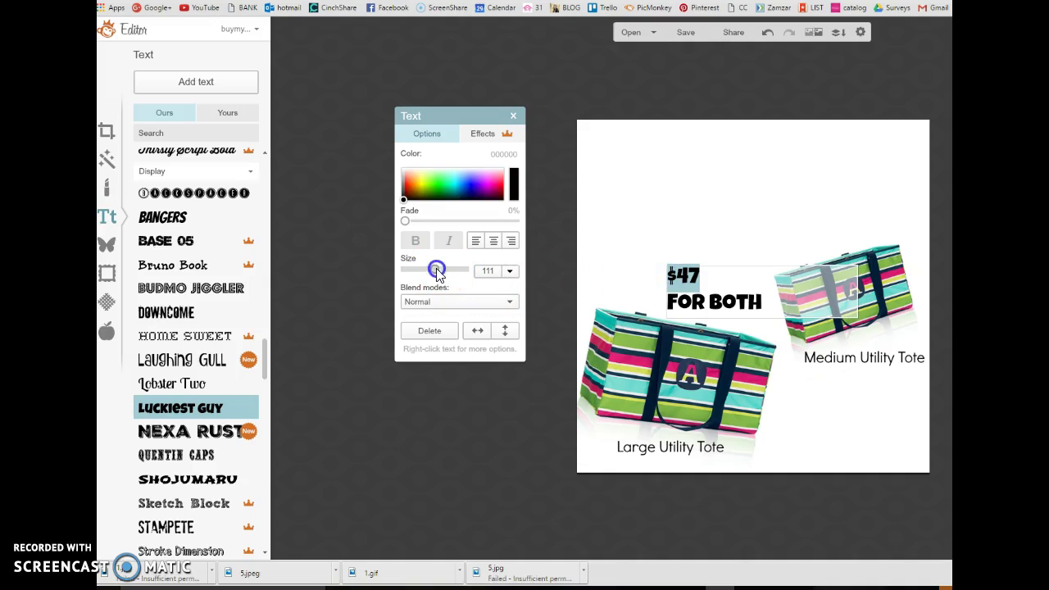
left_click_drag(434, 271, 459, 270)
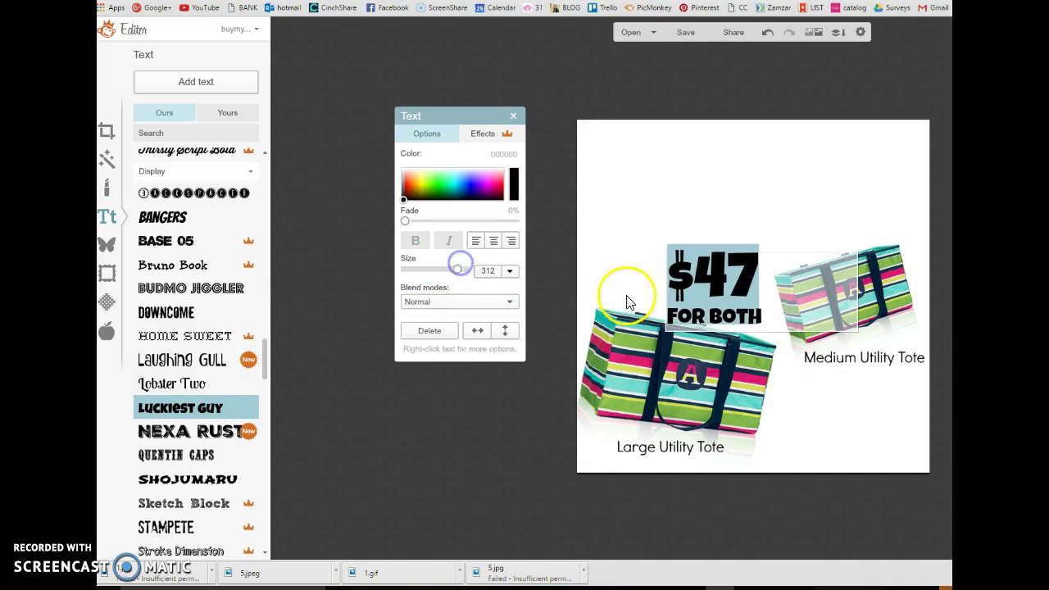
left_click(765, 312)
left_click_drag(765, 313, 691, 318)
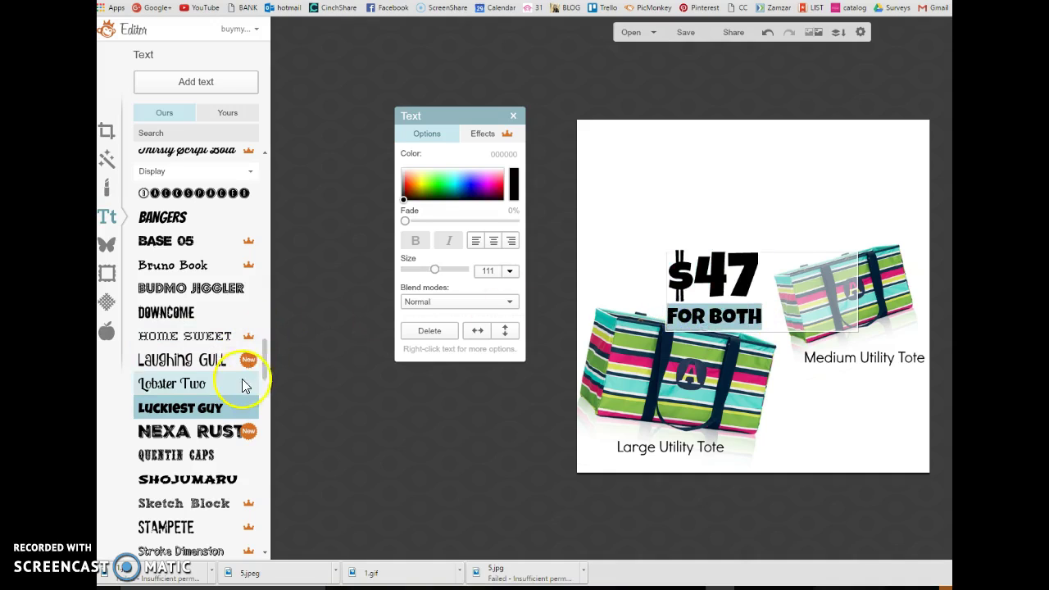
left_click_drag(265, 359, 265, 323)
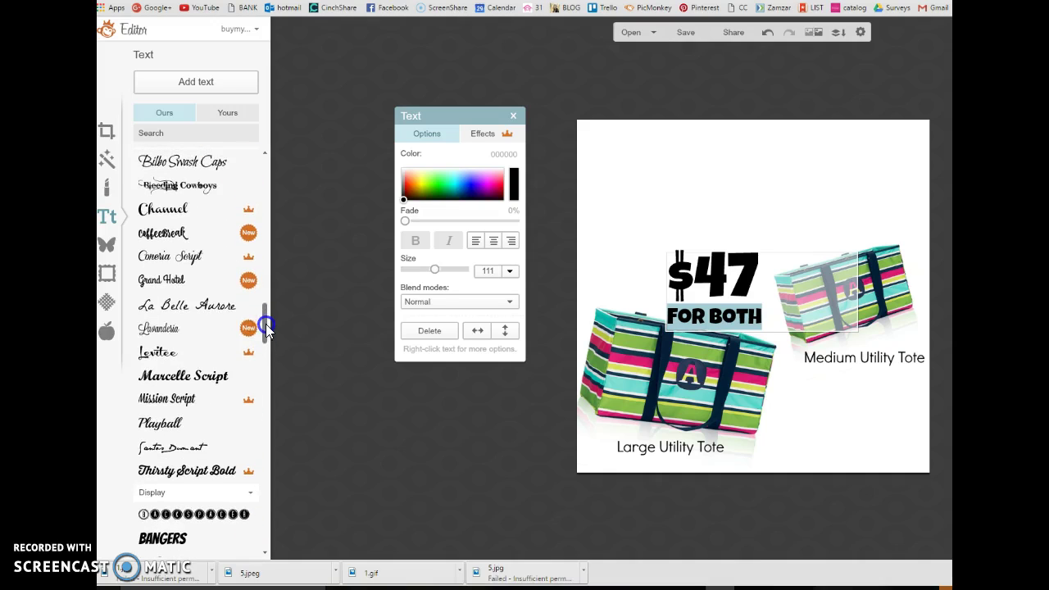
left_click(213, 327)
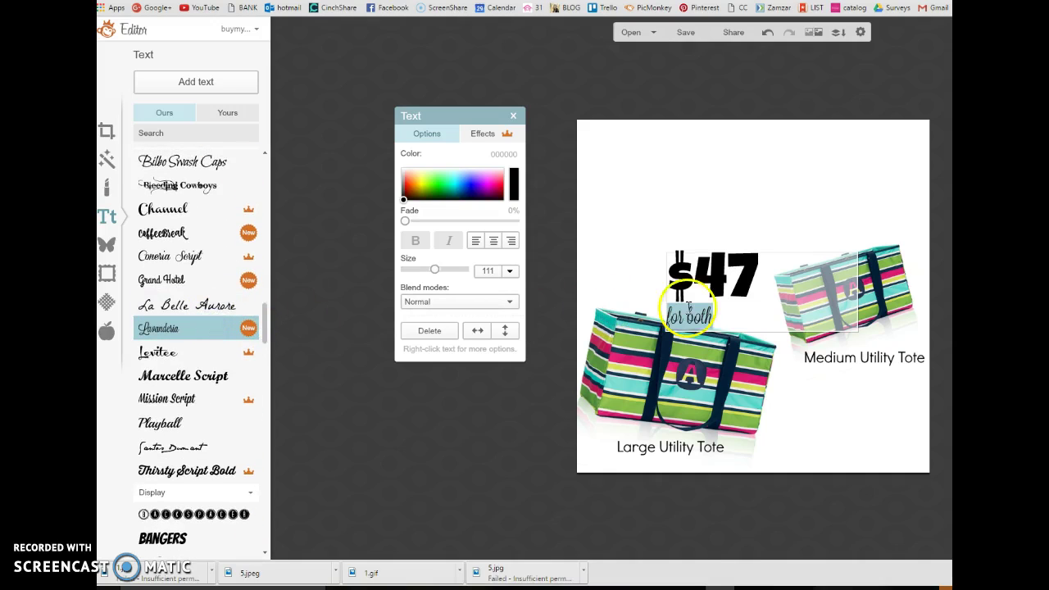
- Centre-align the two price lines and move the price text above the totes
left_click(494, 242)
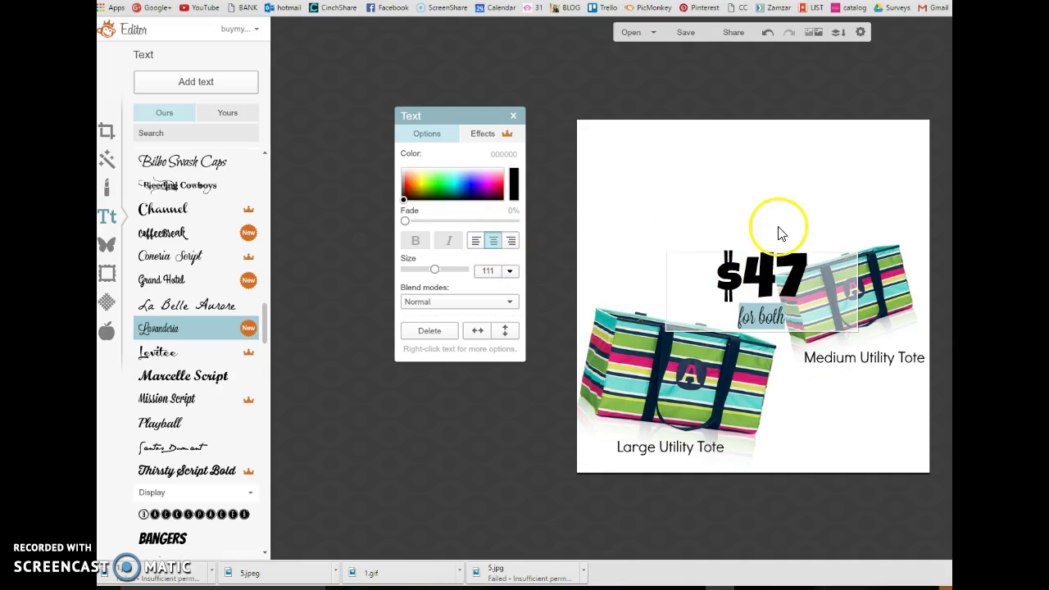
left_click(742, 272)
left_click_drag(745, 278, 679, 242)
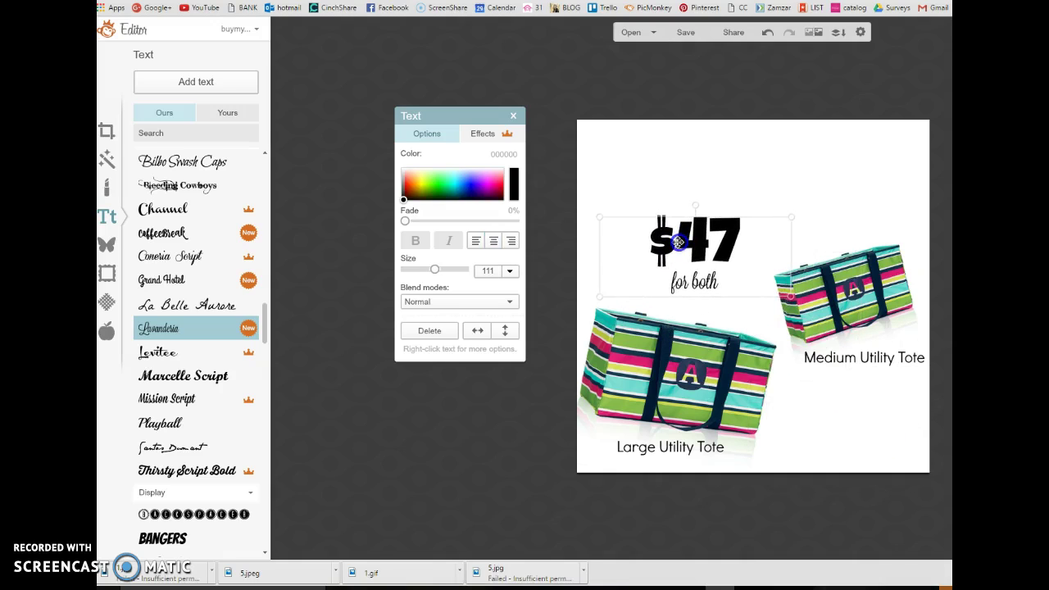
- Colour the price text pink (ff256c) and nudge it slightly right and down
double_click(738, 243)
left_click(731, 241)
left_click_drag(730, 241, 637, 243)
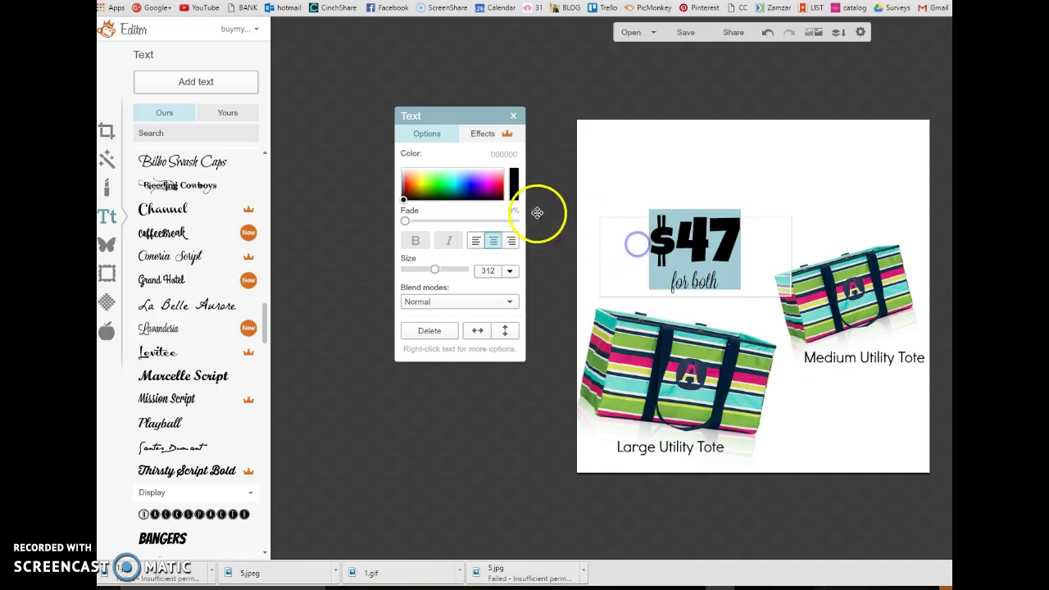
left_click(498, 181)
left_click(637, 173)
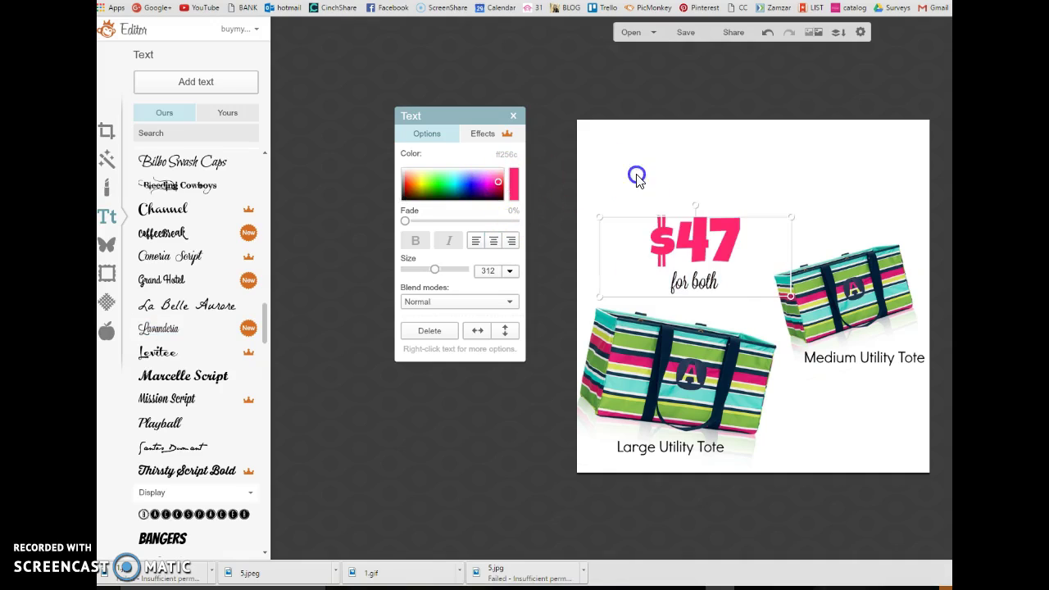
left_click(793, 186)
left_click(815, 195)
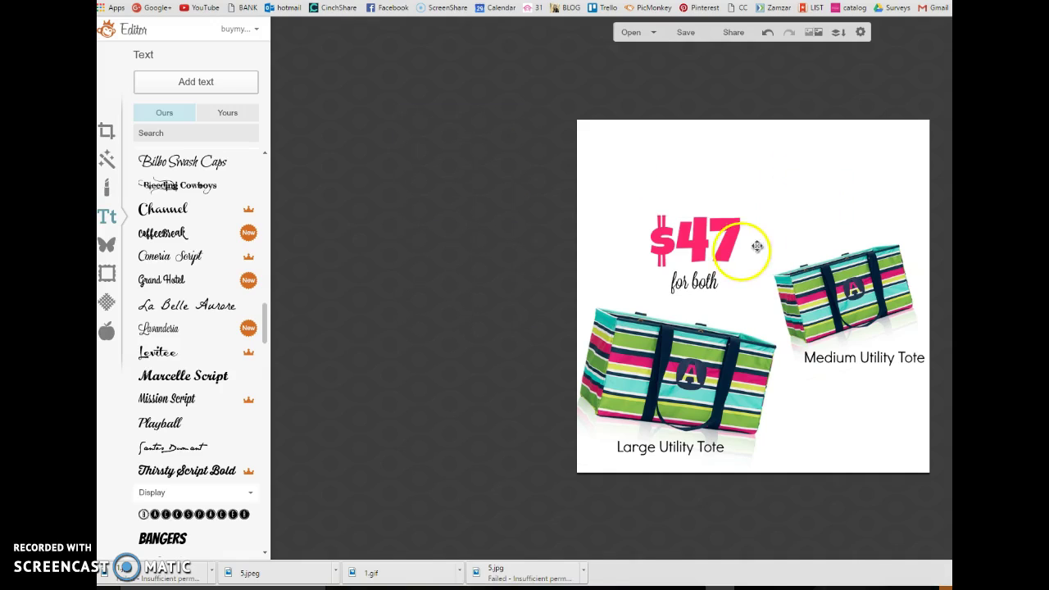
left_click_drag(718, 249, 734, 255)
left_click(676, 180)
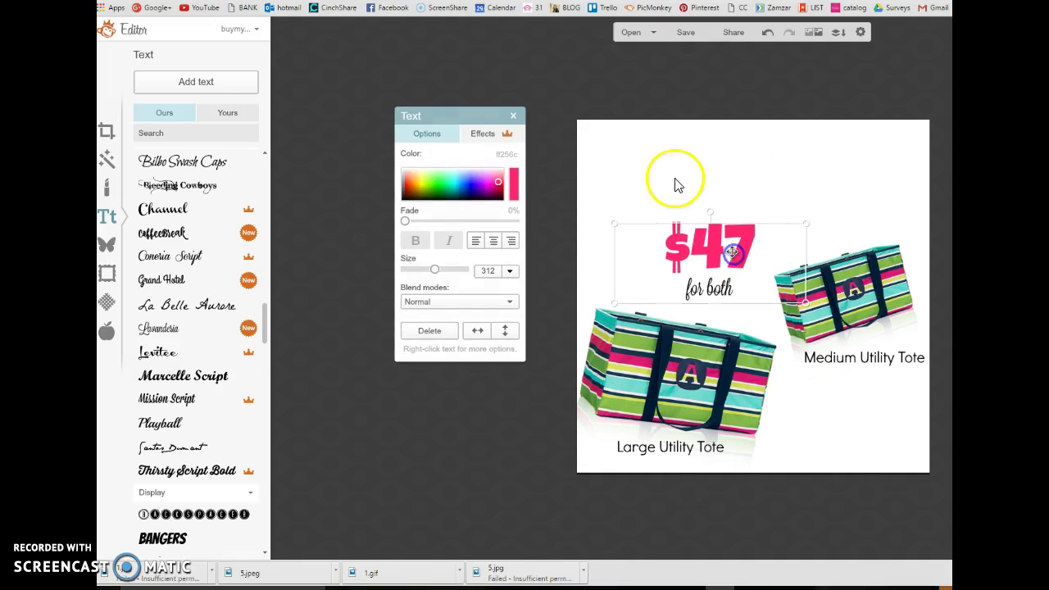
left_click(264, 187)
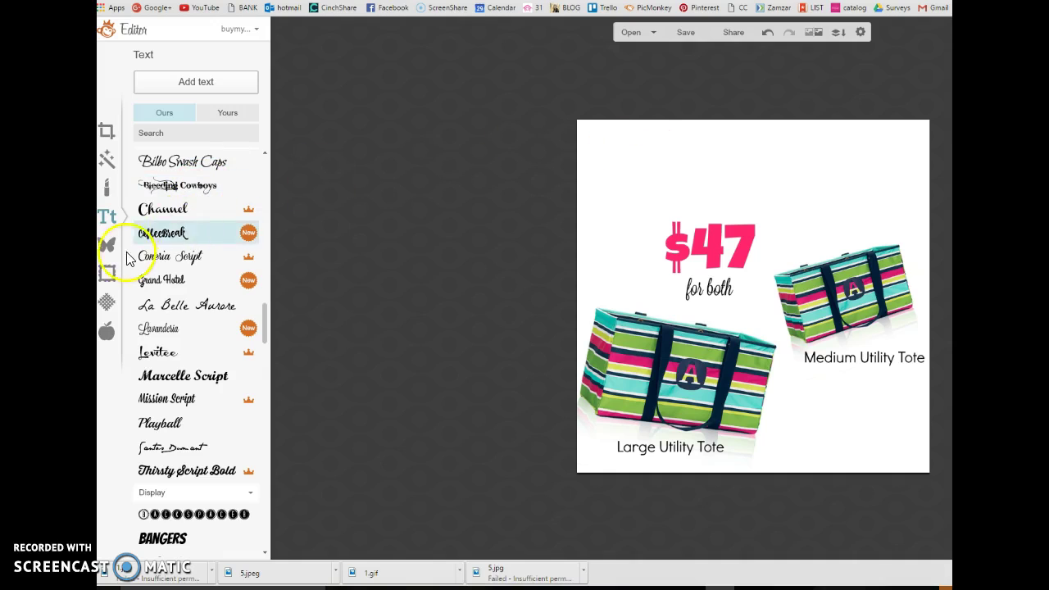
left_click_drag(268, 333, 263, 370)
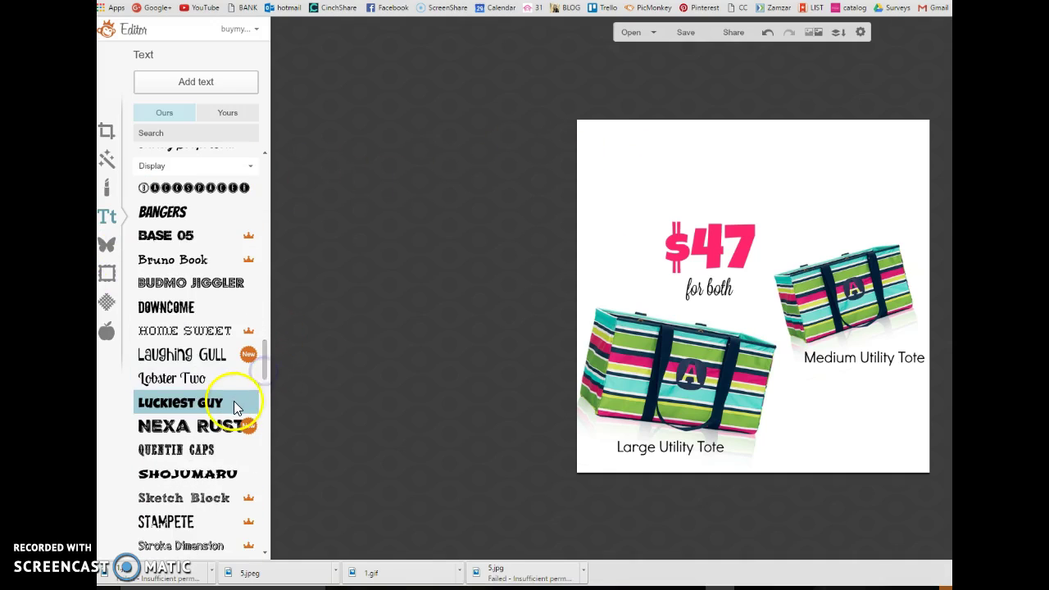
- Add a 'POOL DAYS...' text box at the top and colour it blue
left_click(209, 82)
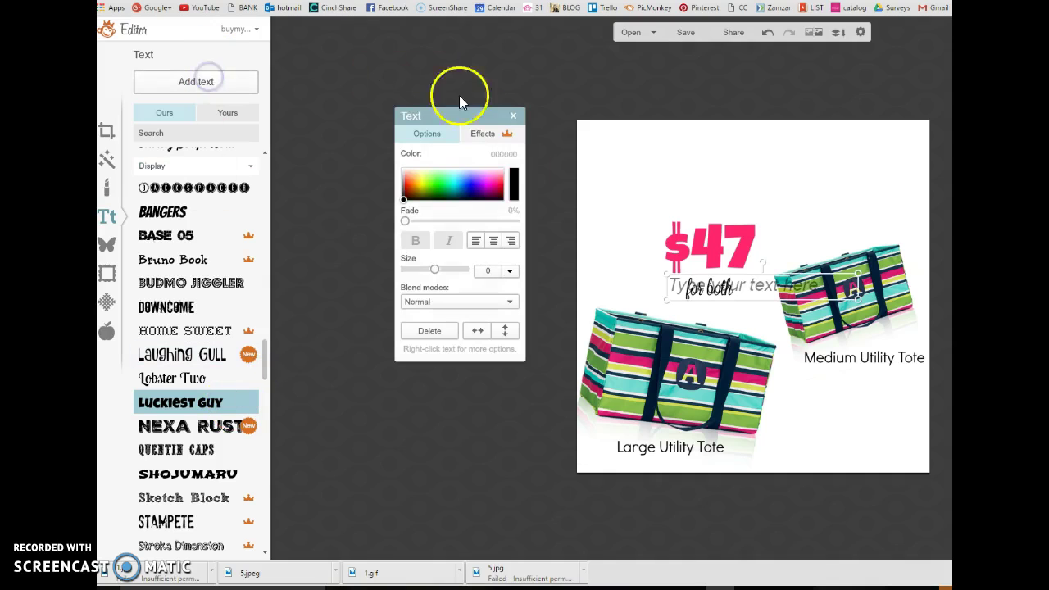
left_click_drag(783, 289, 758, 168)
type("POO")
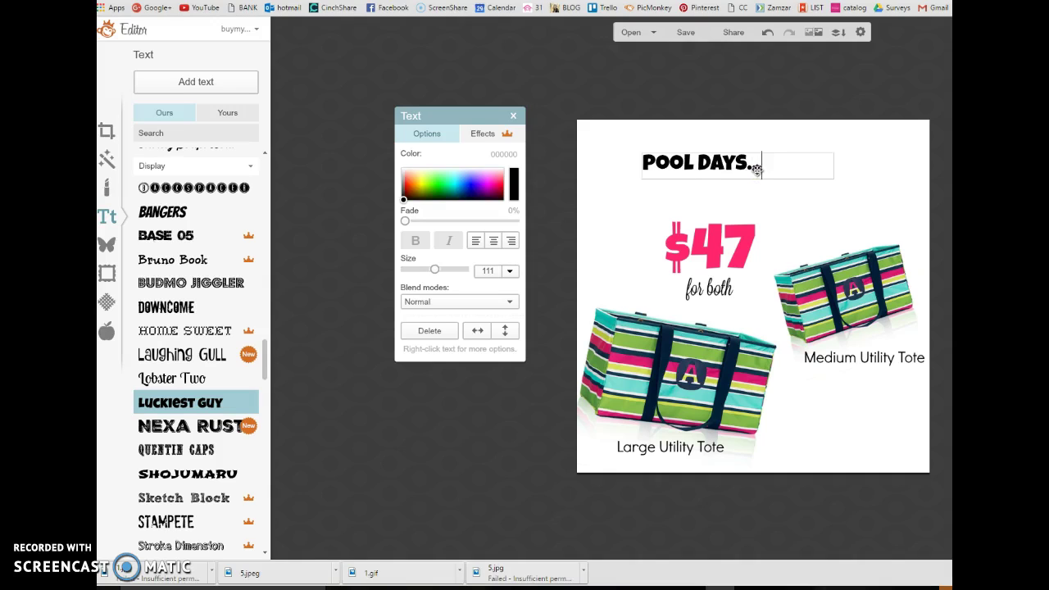
type("L DAYS...")
left_click_drag(782, 165, 630, 166)
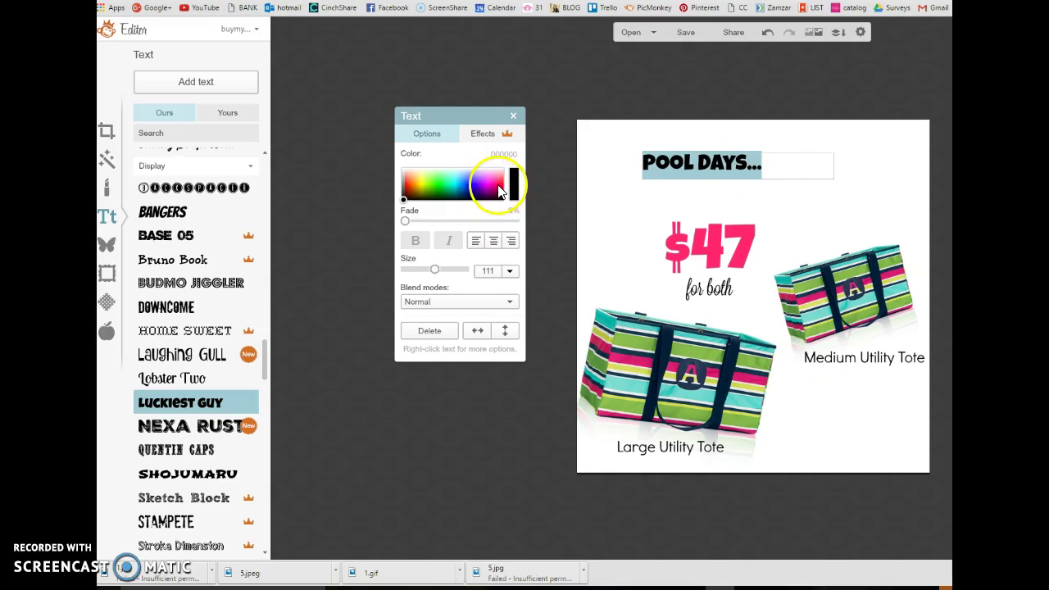
left_click(499, 190)
left_click(460, 184)
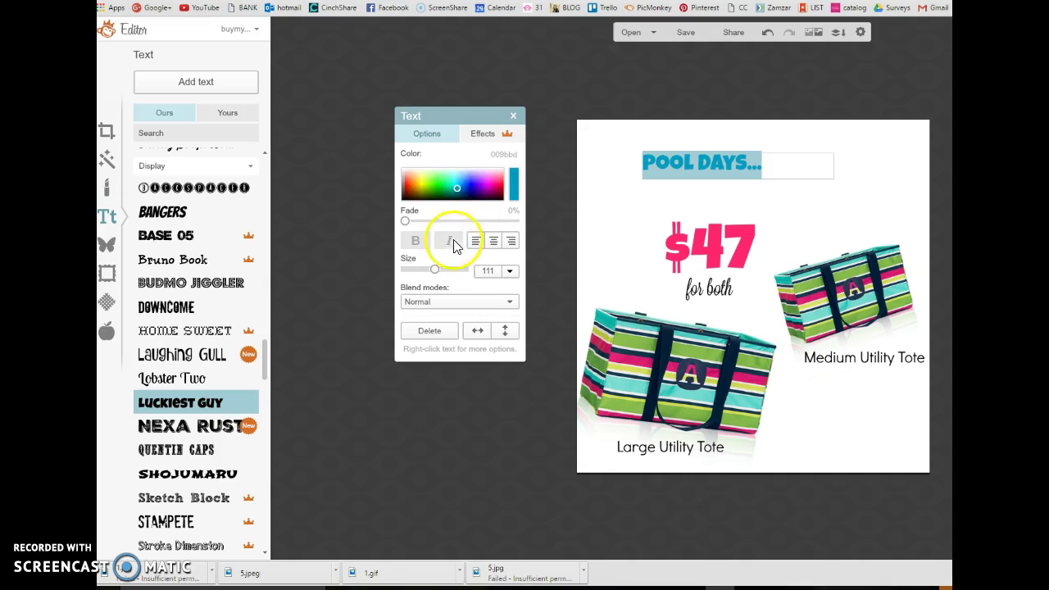
- Enlarge the heading and widen it so it spans the top on one line
left_click_drag(433, 270, 457, 274)
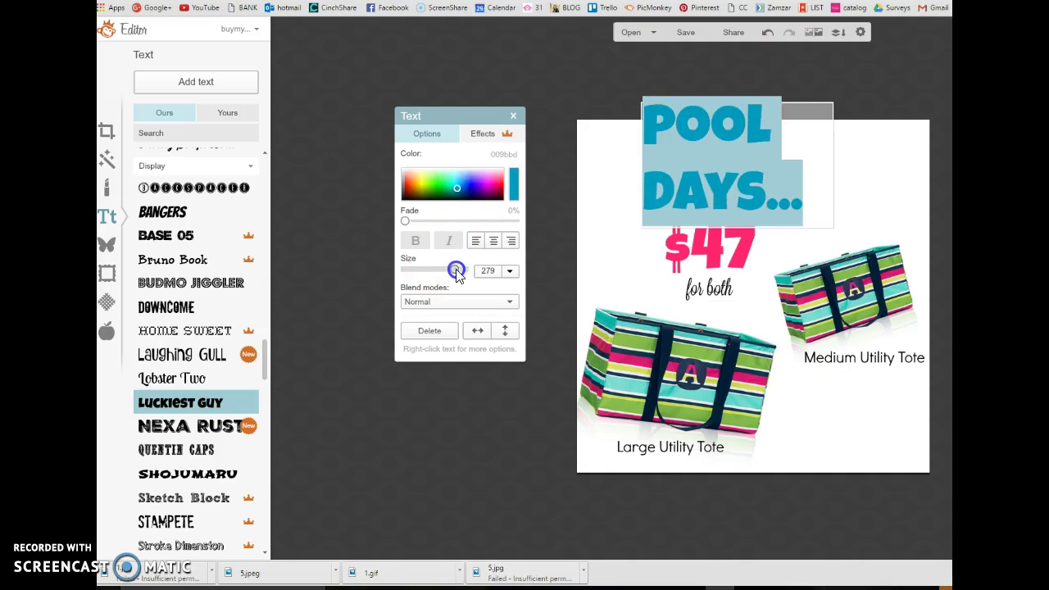
left_click(644, 196)
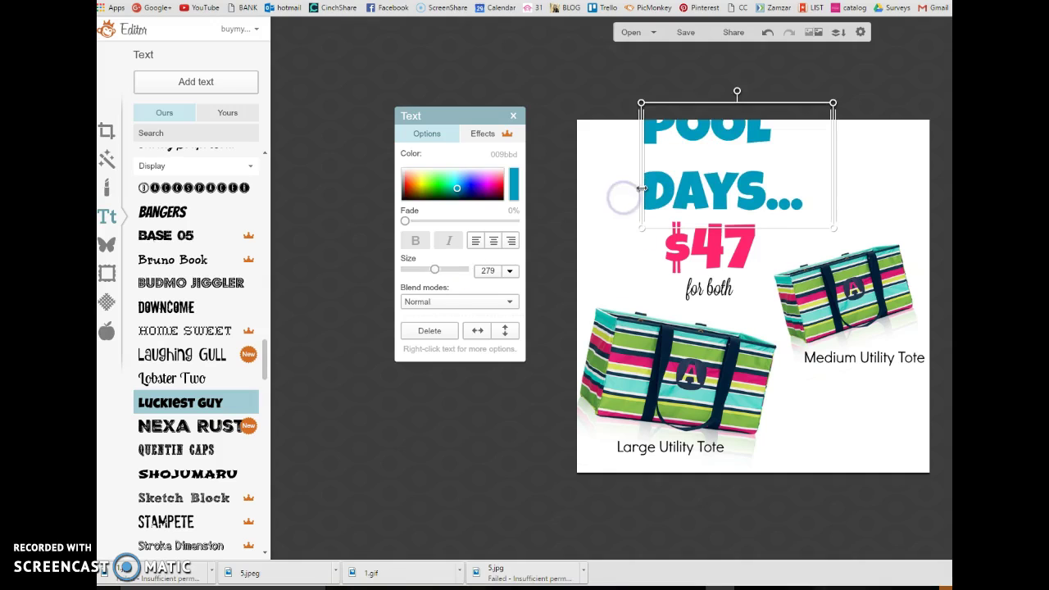
left_click_drag(642, 189, 455, 200)
left_click_drag(605, 168, 757, 175)
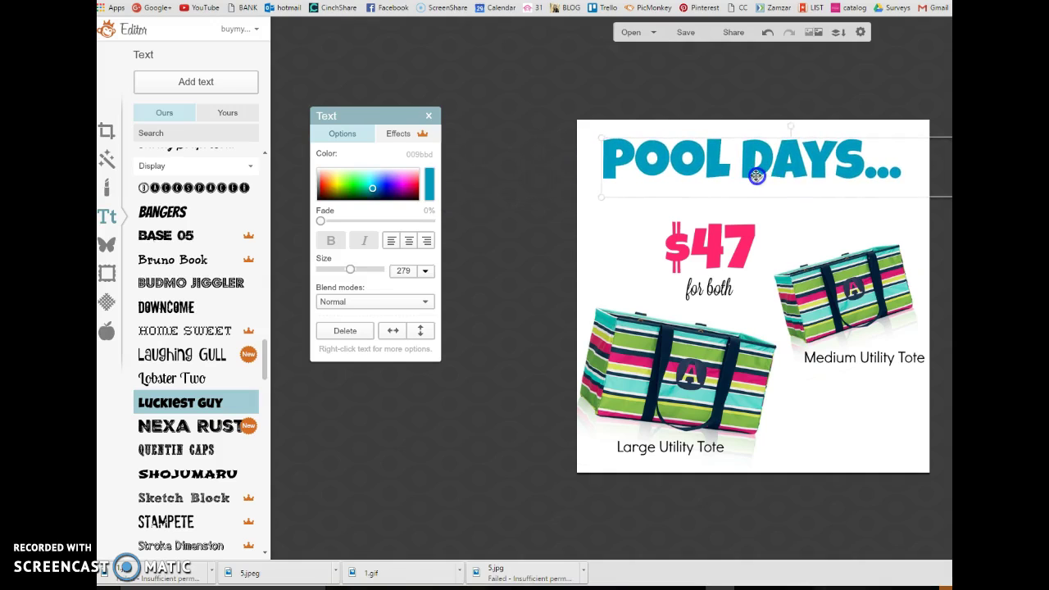
left_click(674, 98)
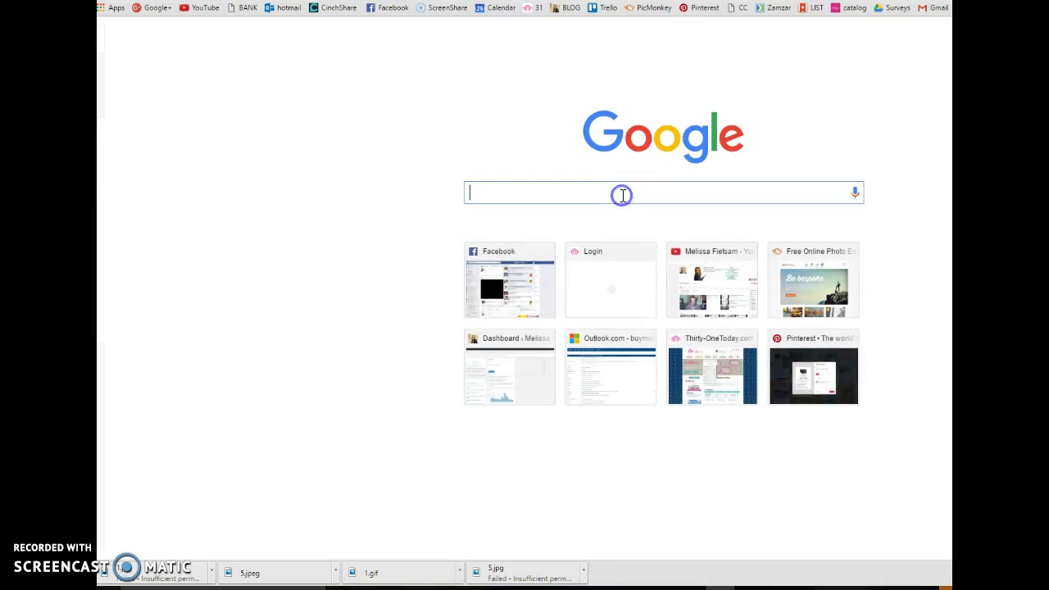
- Search Google Images for 'beach ball'
type("beach ball")
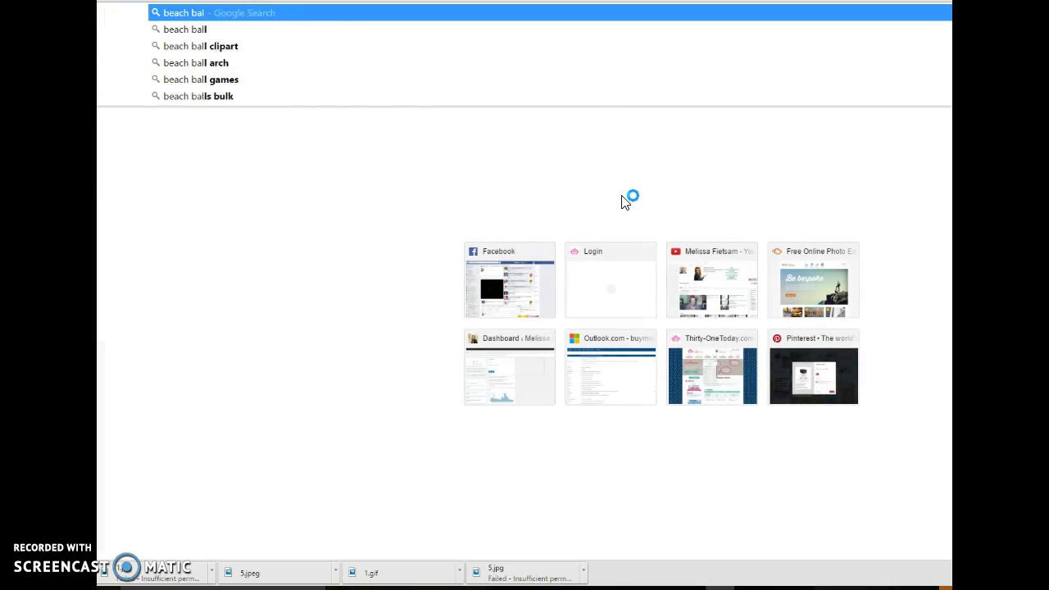
key("Return")
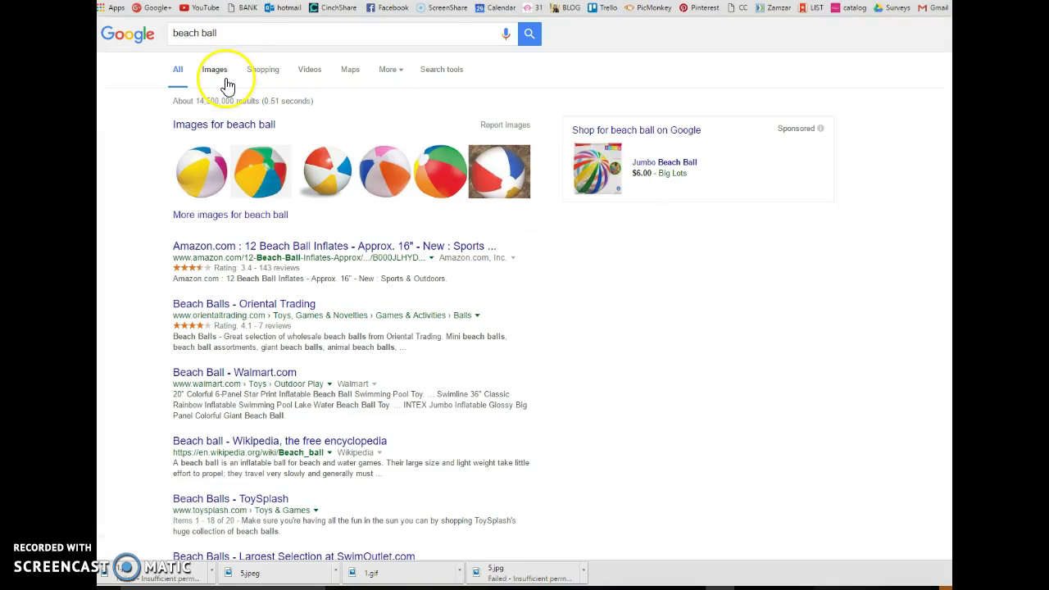
left_click(226, 73)
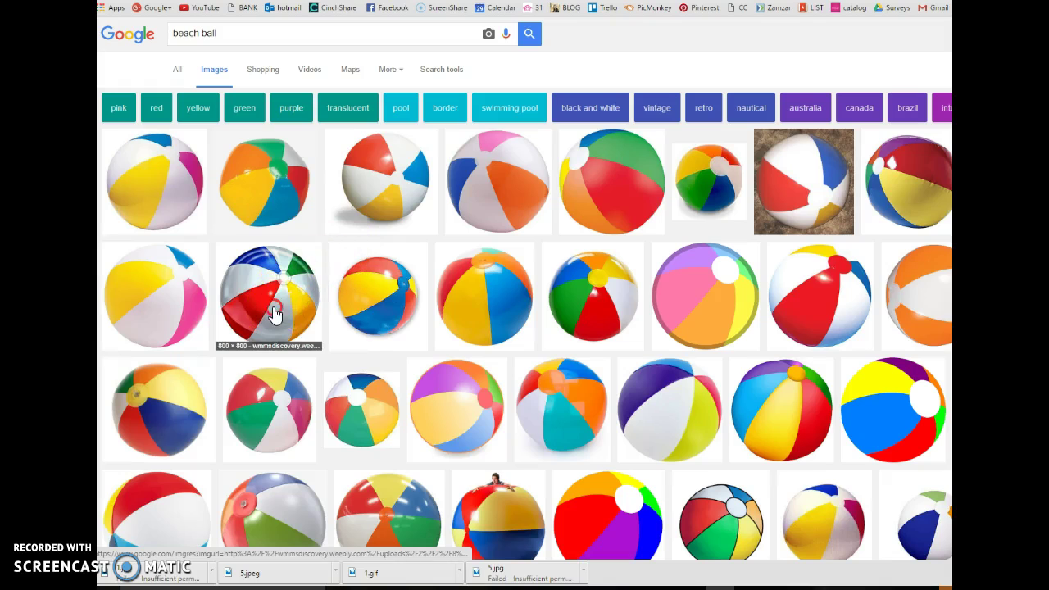
- Save the striped beach ball image as 1.jpg and return to the Pool Days design
right_click(274, 312)
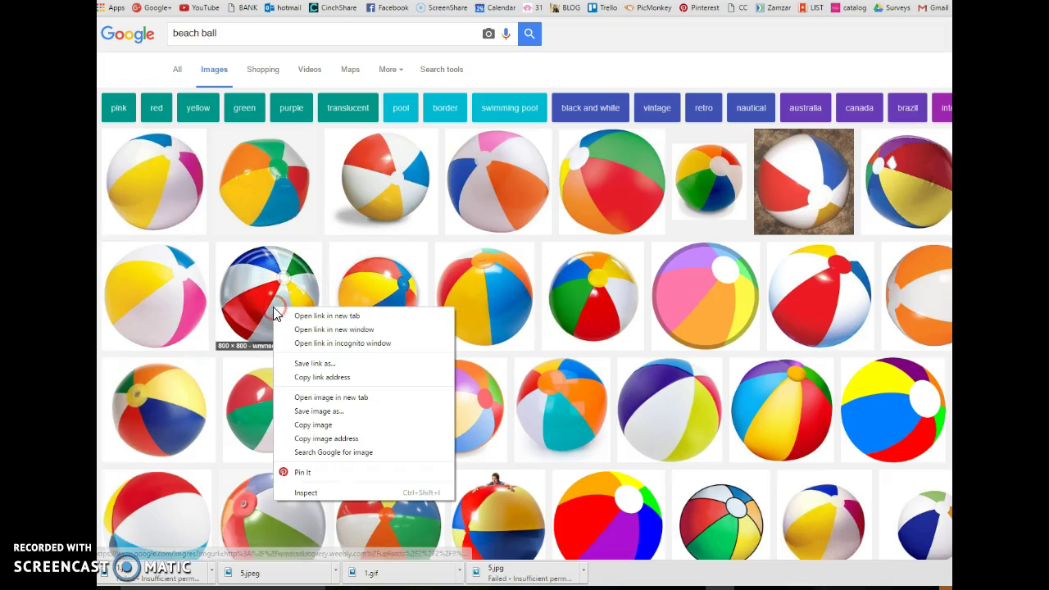
left_click(311, 412)
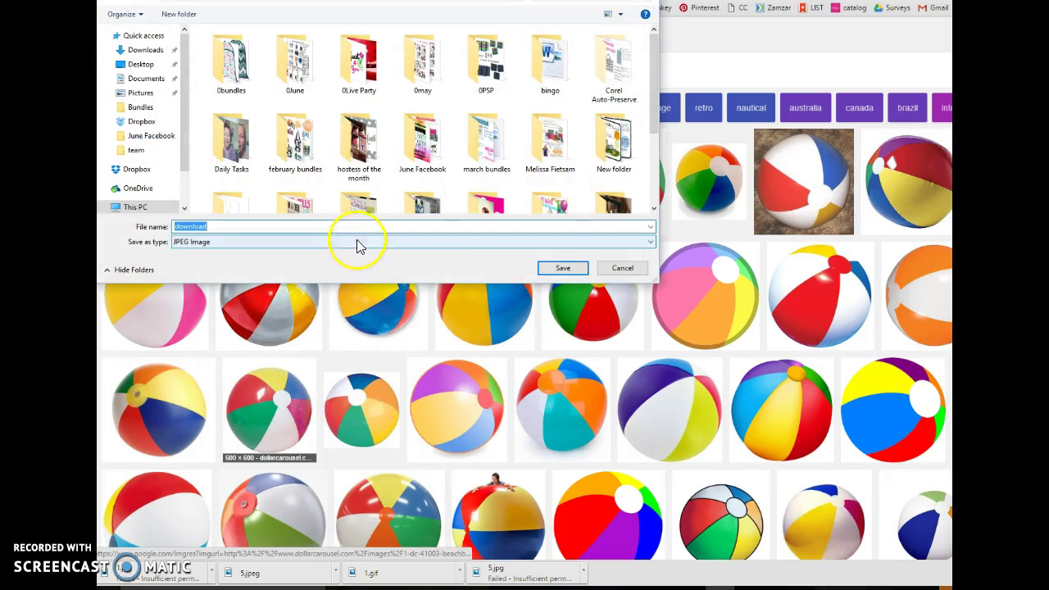
type("1")
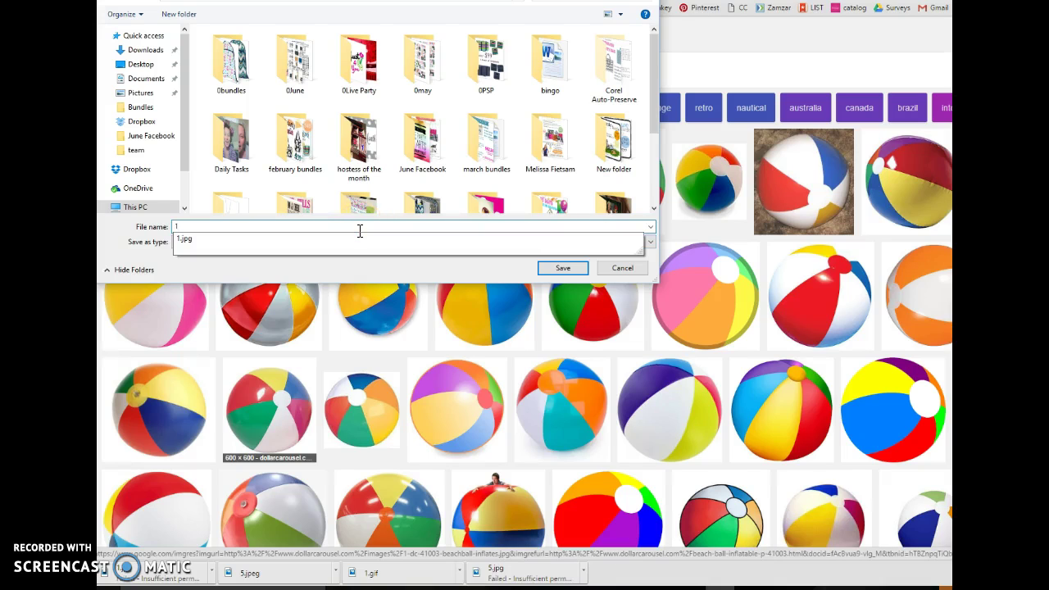
key("Return")
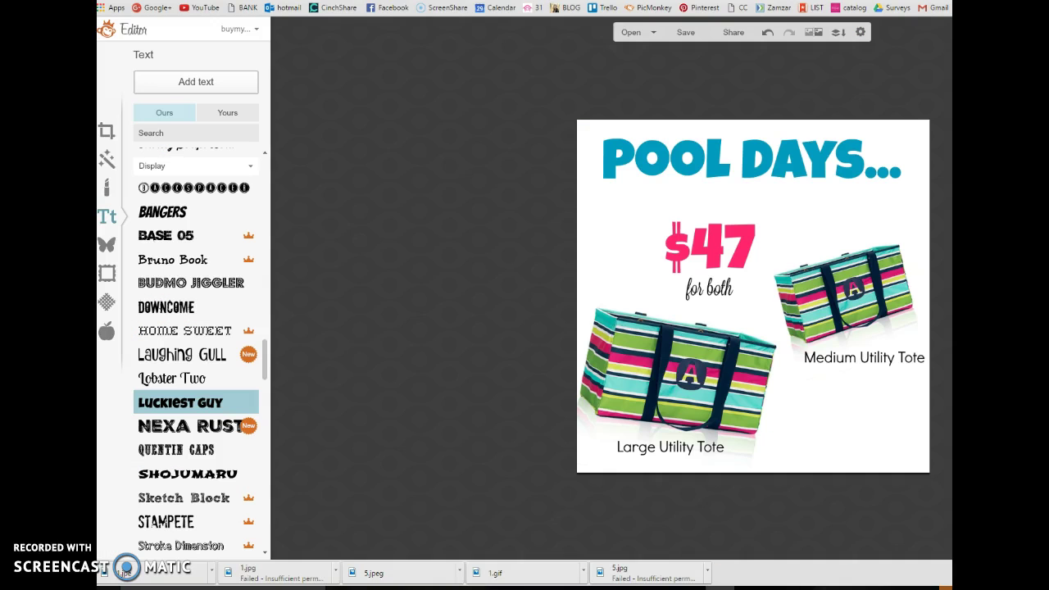
left_click(162, 92)
- Overlay the saved beach ball, shrunk below the Medium Utility Tote, then go to Save
left_click(110, 250)
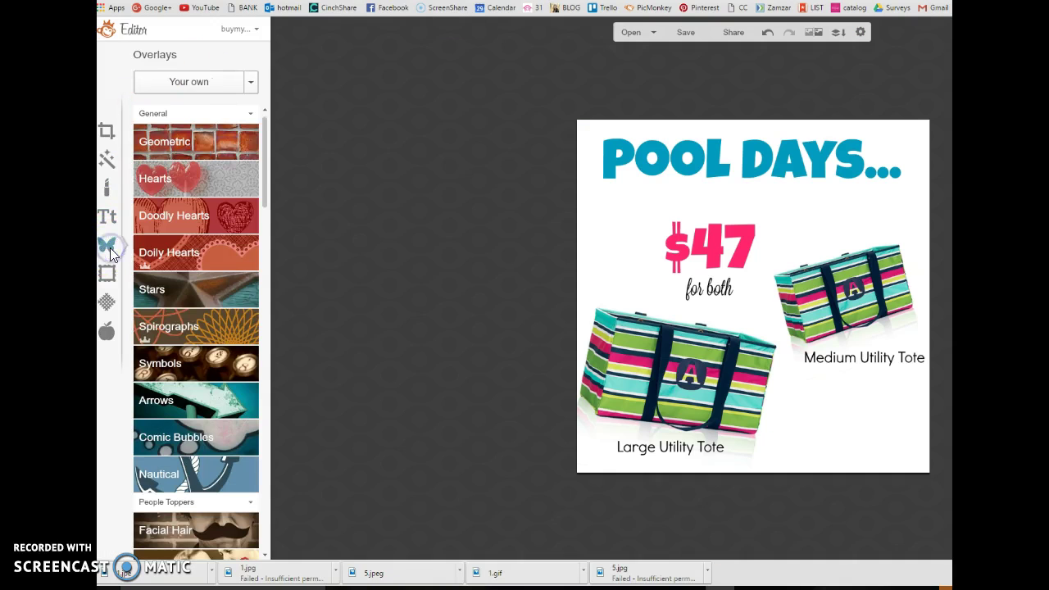
left_click(209, 84)
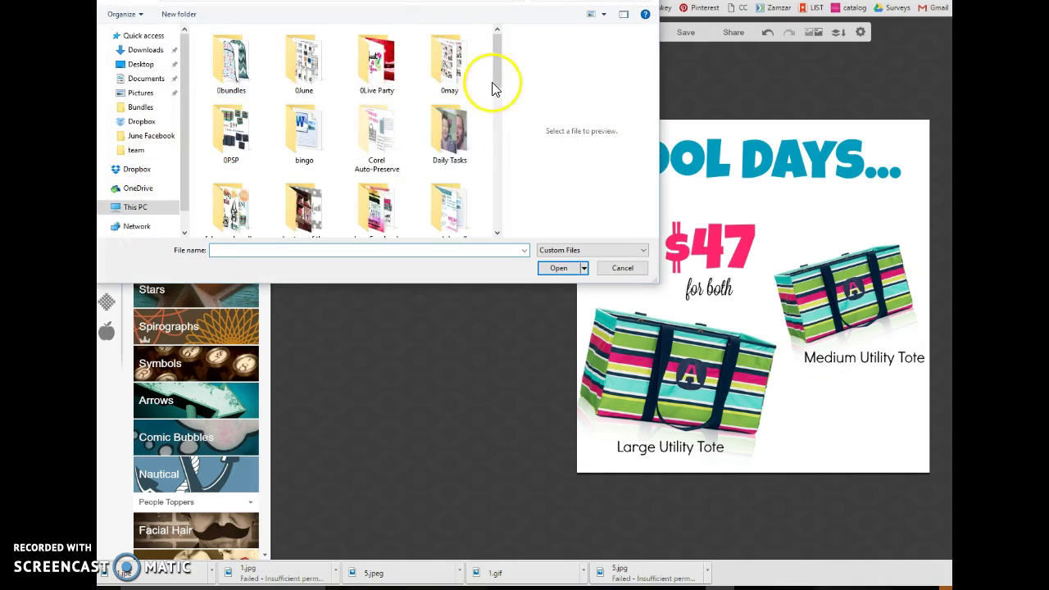
left_click_drag(495, 87, 494, 164)
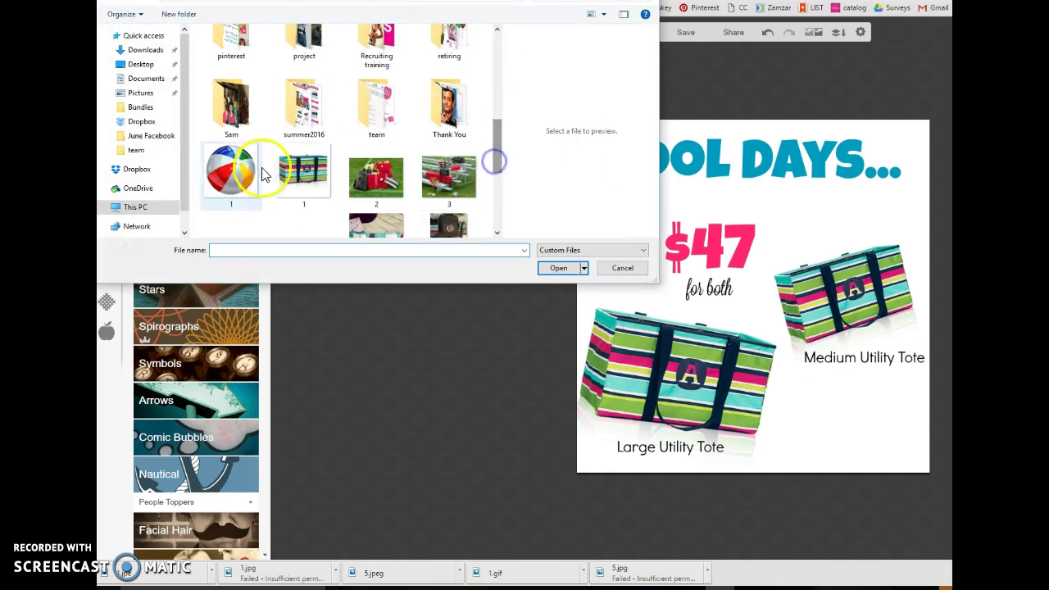
double_click(231, 172)
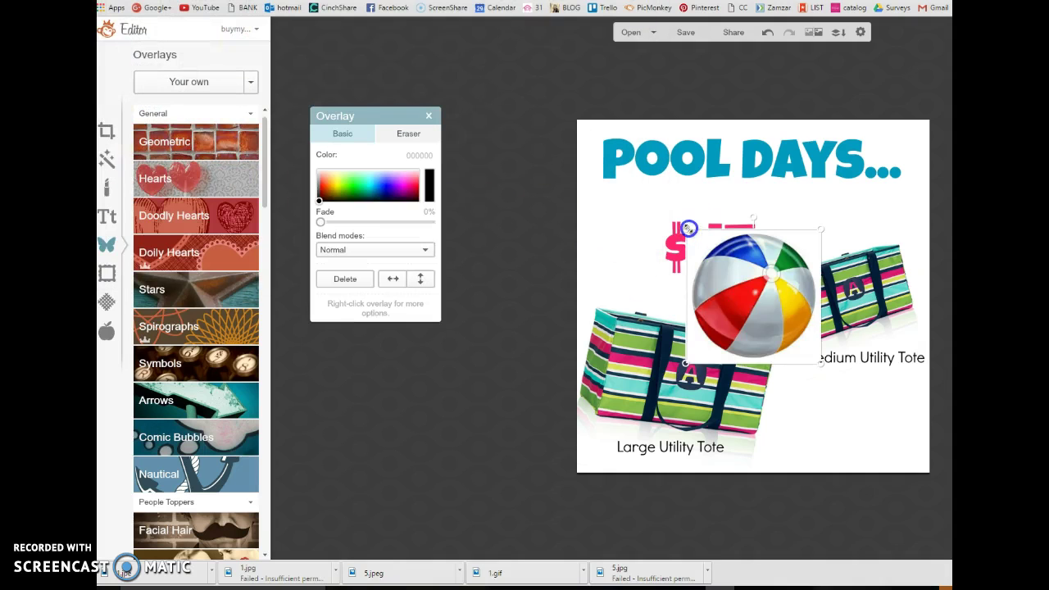
left_click_drag(694, 239, 846, 421)
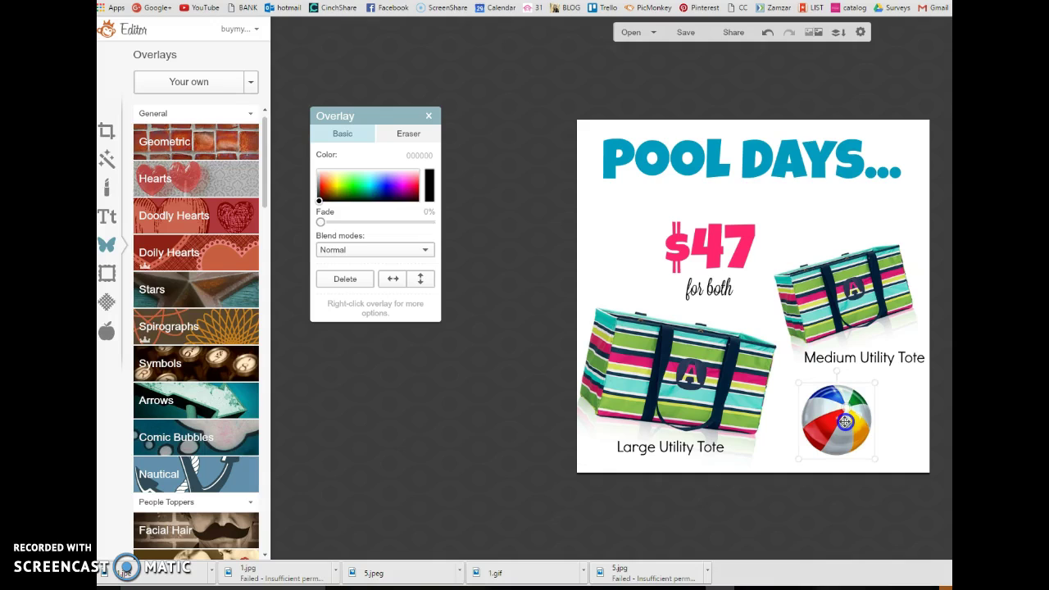
left_click(482, 250)
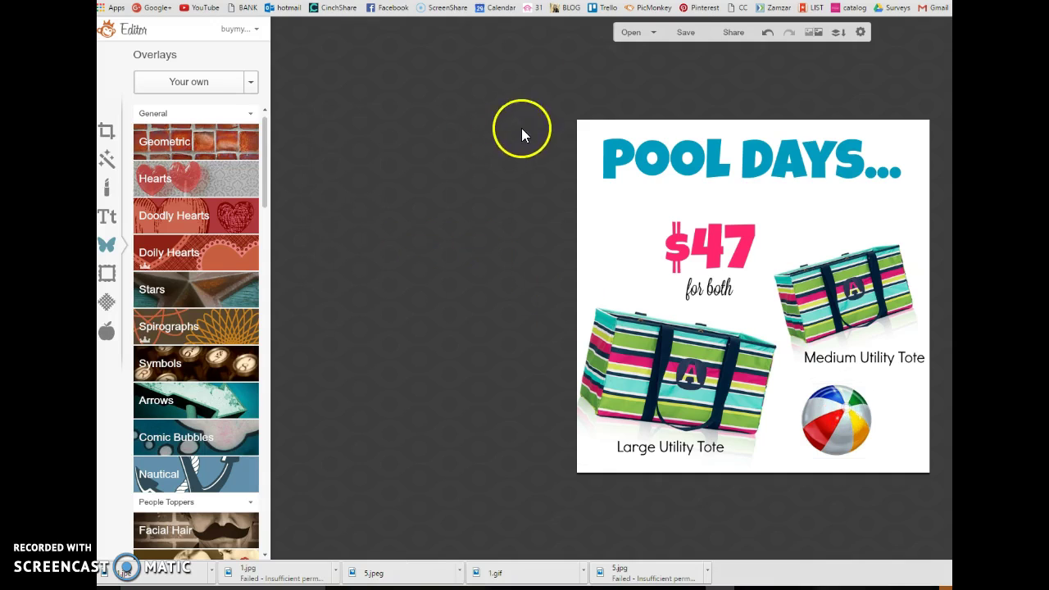
left_click(678, 35)
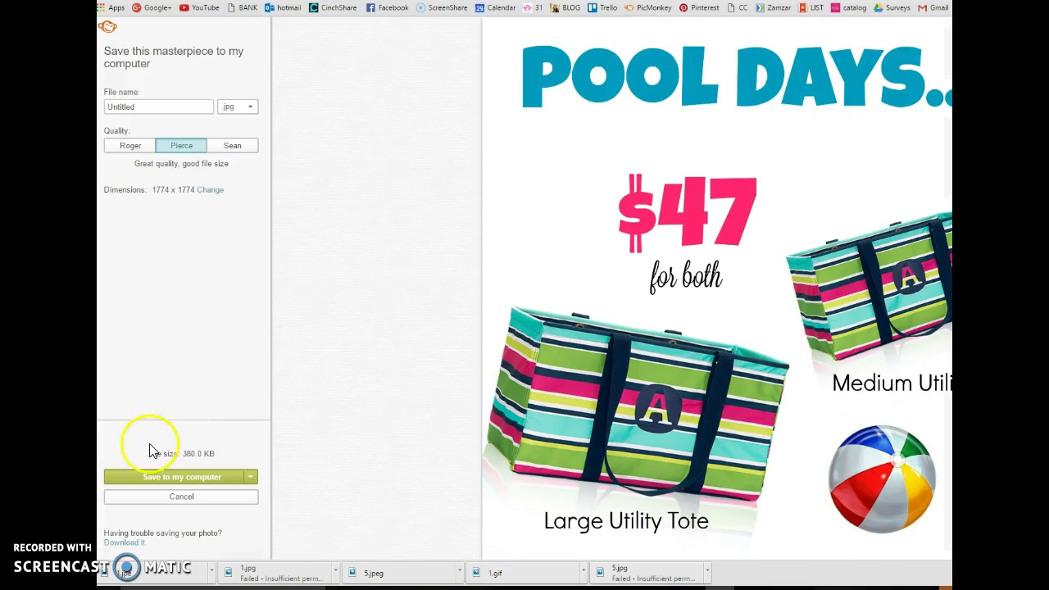
- Save the graphic to the computer as 1.jpg, replacing the existing file
left_click(154, 478)
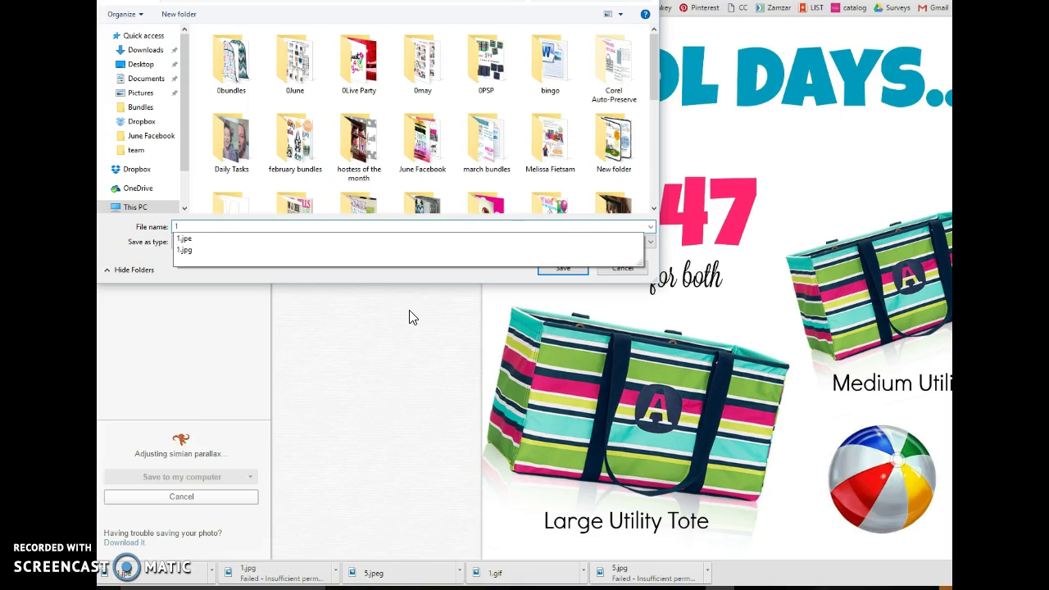
key("Return")
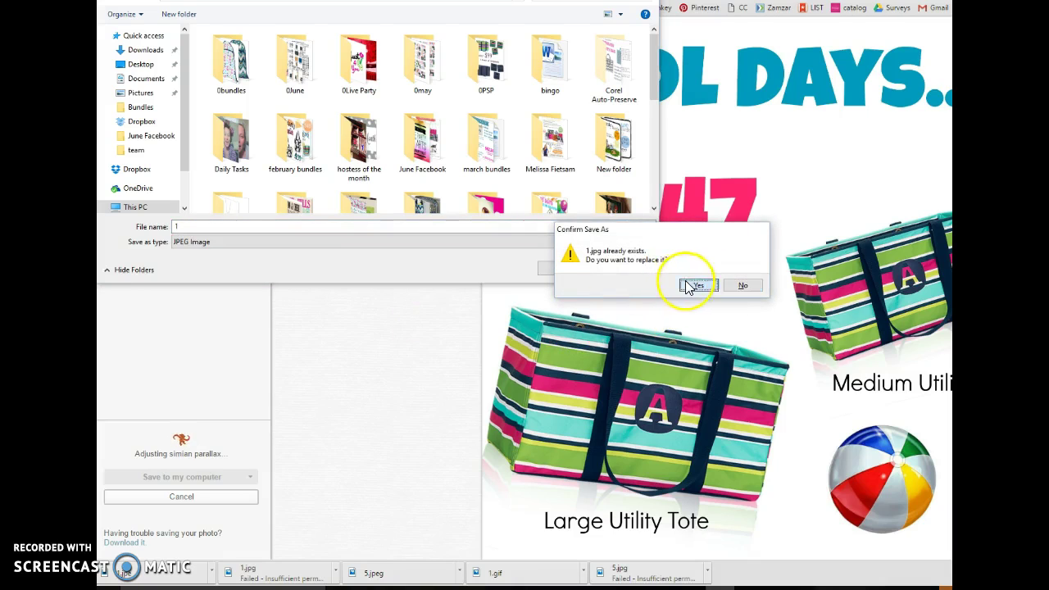
left_click(696, 285)
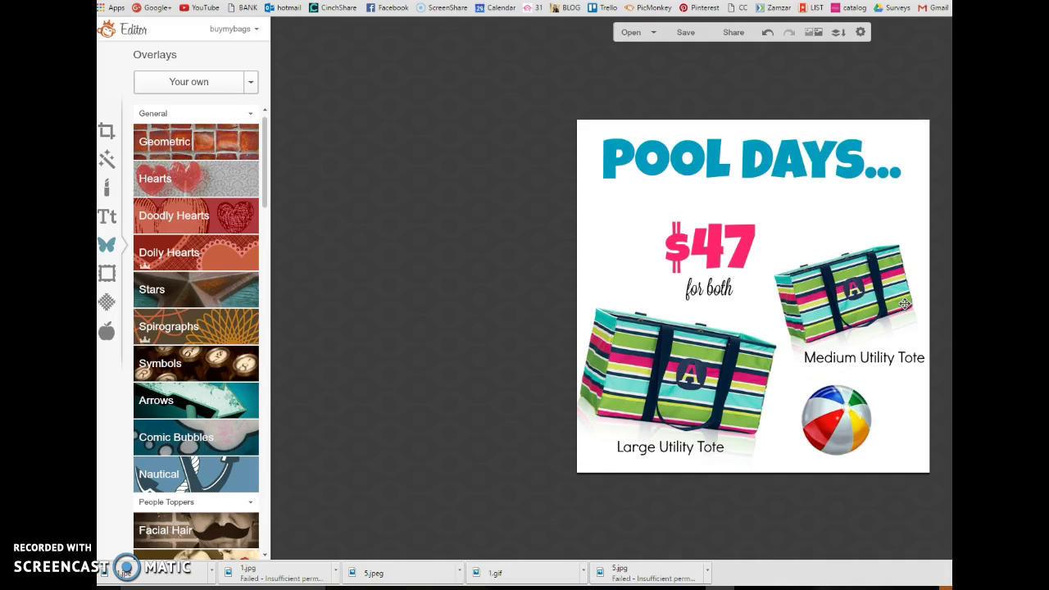
left_click(906, 286)
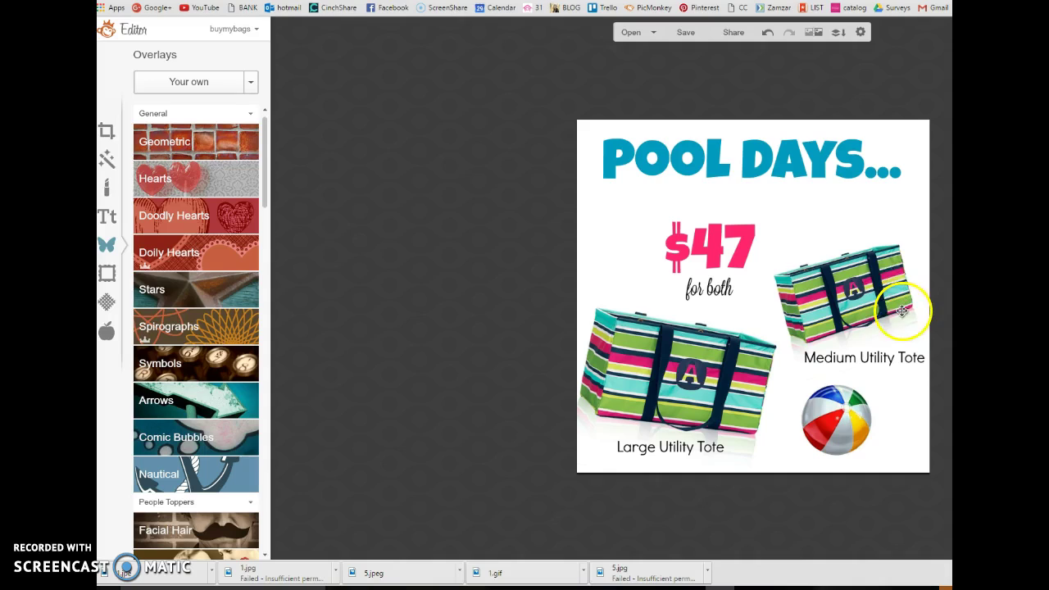